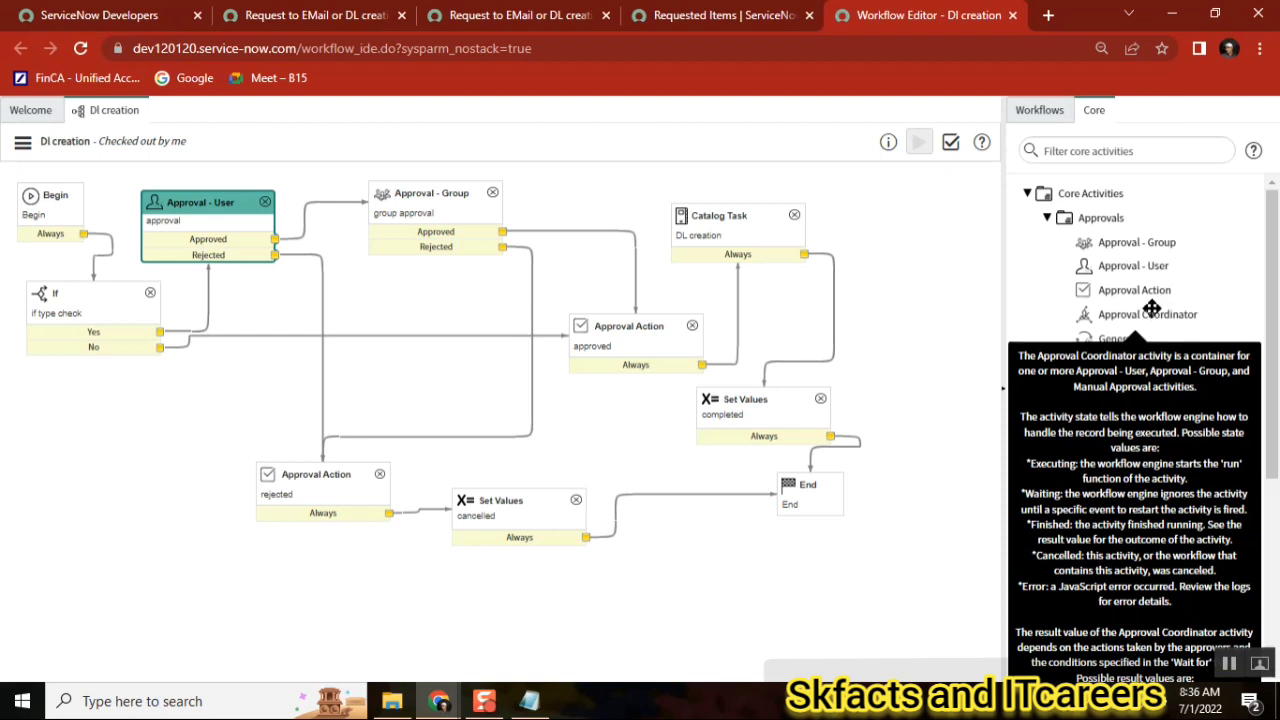
- Add an 'approval coordinator' line under 'approval action' in Class41_Workflows_1.txt
{"action": "left_click", "coordinate": [532, 701]}
{"action": "left_click", "coordinate": [566, 257]}
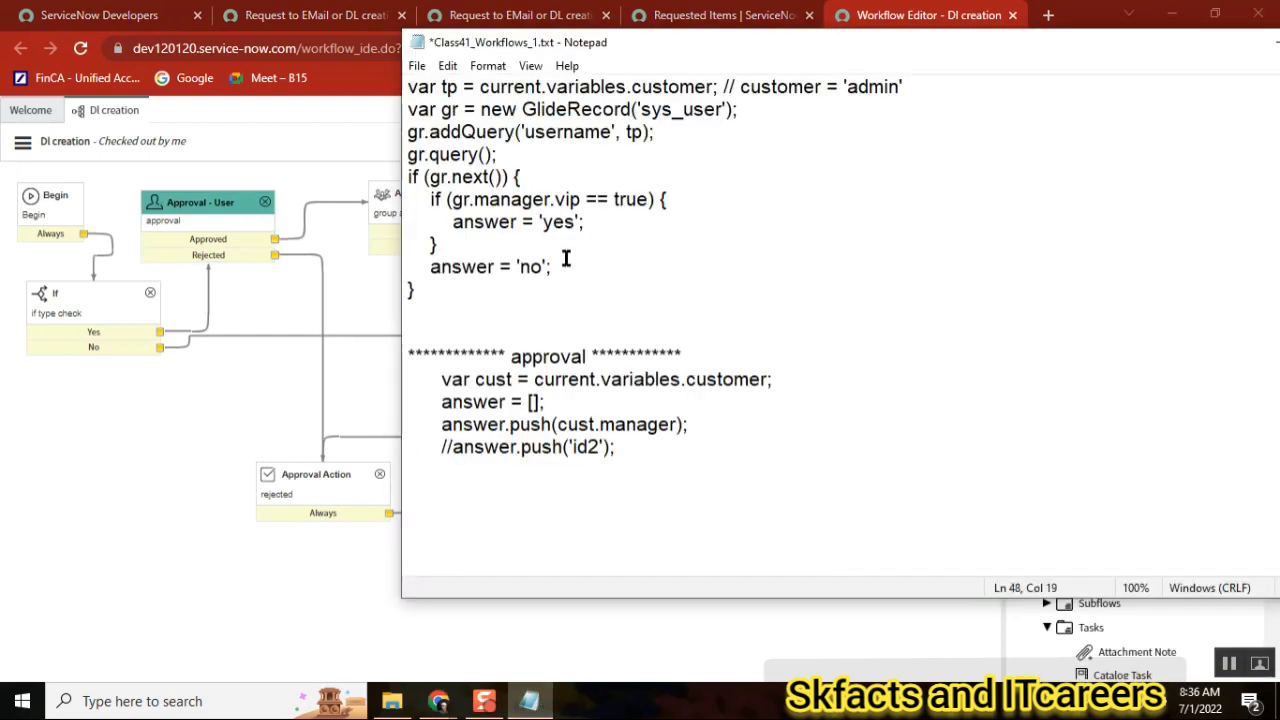
{"action": "key", "text": "Up"}
{"action": "key", "text": "Up"}
{"action": "key", "text": "Up"}
{"action": "key", "text": "Up"}
{"action": "key", "text": "Up"}
{"action": "key", "text": "Up"}
{"action": "key", "text": "Up"}
{"action": "key", "text": "Up"}
{"action": "key", "text": "Up"}
{"action": "key", "text": "Up"}
{"action": "key", "text": "Up"}
{"action": "key", "text": "Up"}
{"action": "key", "text": "Up"}
{"action": "key", "text": "Up"}
{"action": "key", "text": "Up"}
{"action": "key", "text": "Up"}
{"action": "key", "text": "Up"}
{"action": "key", "text": "Up"}
{"action": "key", "text": "Up"}
{"action": "key", "text": "Up"}
{"action": "key", "text": "Up"}
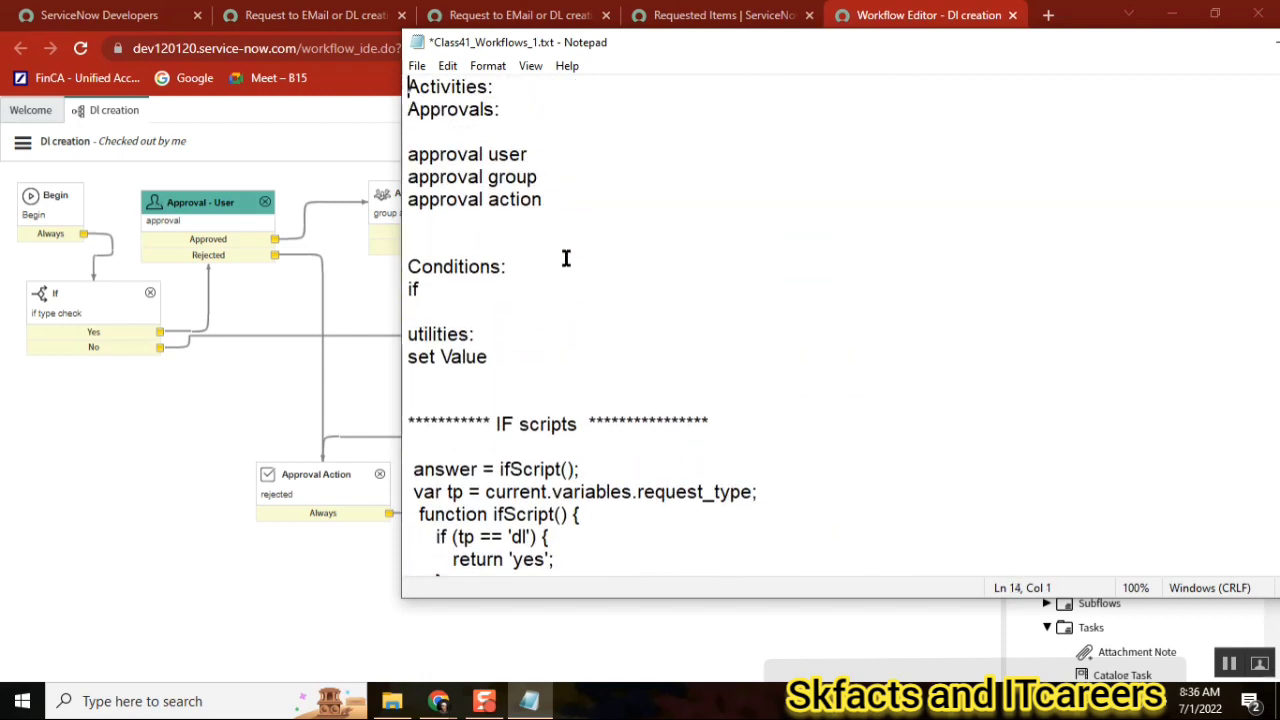
{"action": "key", "text": "Down"}
{"action": "key", "text": "Down"}
{"action": "key", "text": "Down"}
{"action": "key", "text": "Down"}
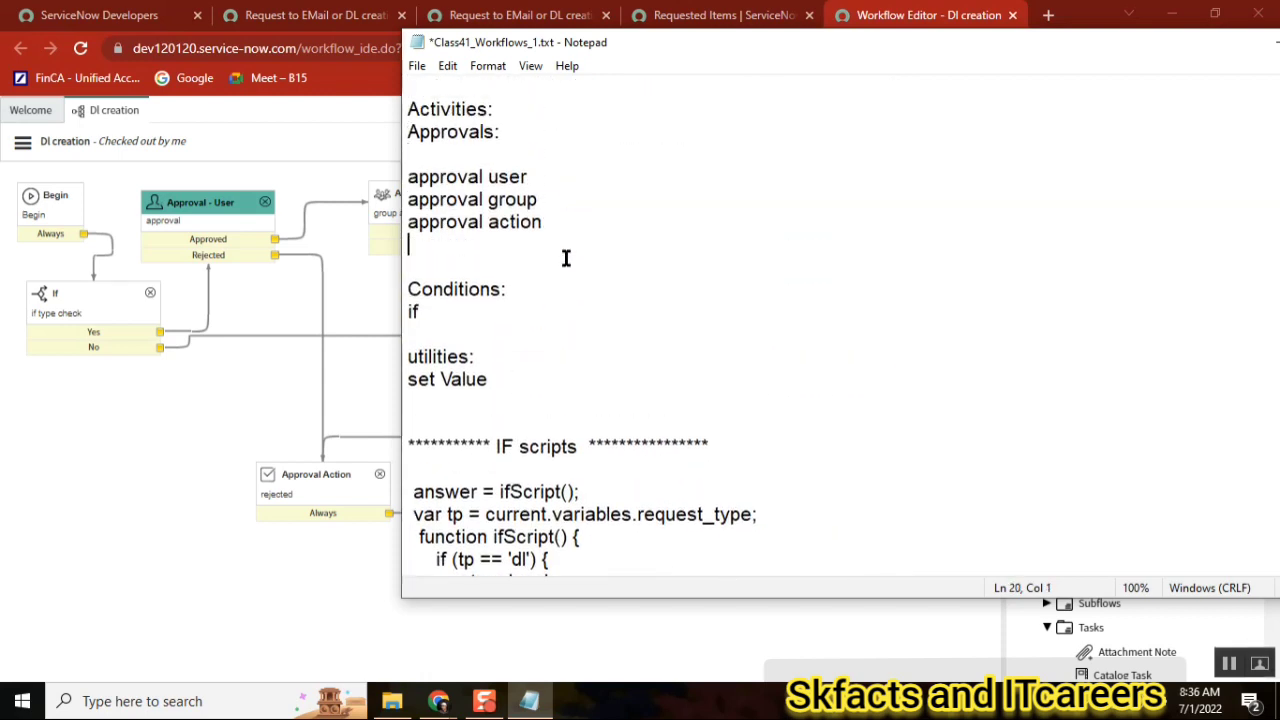
{"action": "type", "text": "a"}
{"action": "key", "text": "BackSpace"}
{"action": "type", "text": "approval "}
{"action": "type", "text": "coor"}
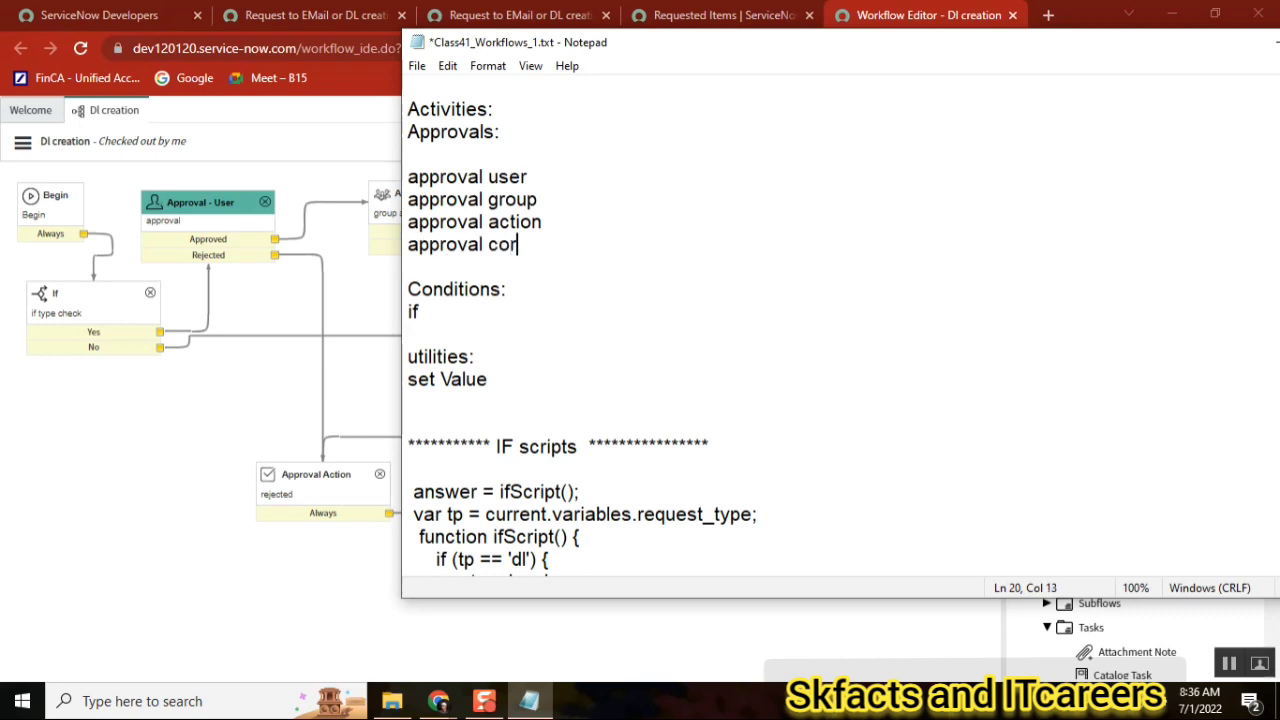
{"action": "key", "text": "BackSpace"}
{"action": "type", "text": "ordinator"}
{"action": "left_click", "coordinate": [421, 155]}
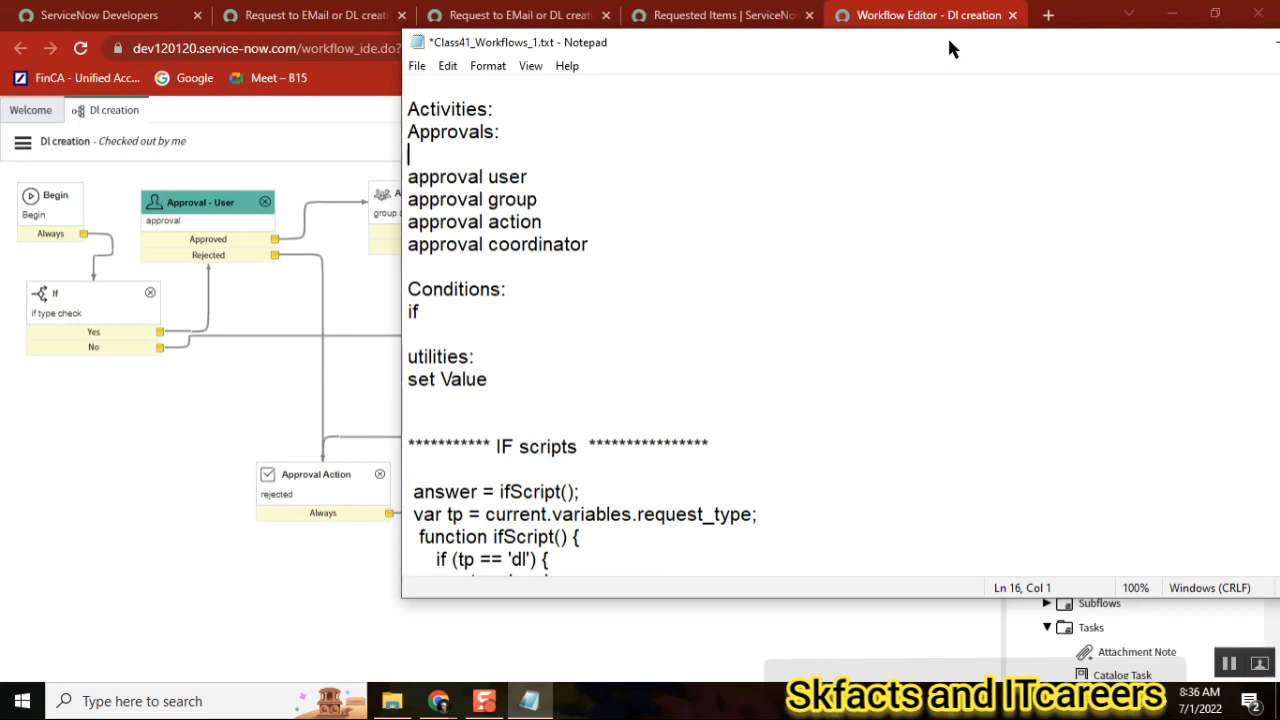
{"action": "left_click_drag", "start_coordinate": [947, 35], "coordinate": [797, 62]}
{"action": "left_click_drag", "start_coordinate": [1232, 300], "coordinate": [1232, 212]}
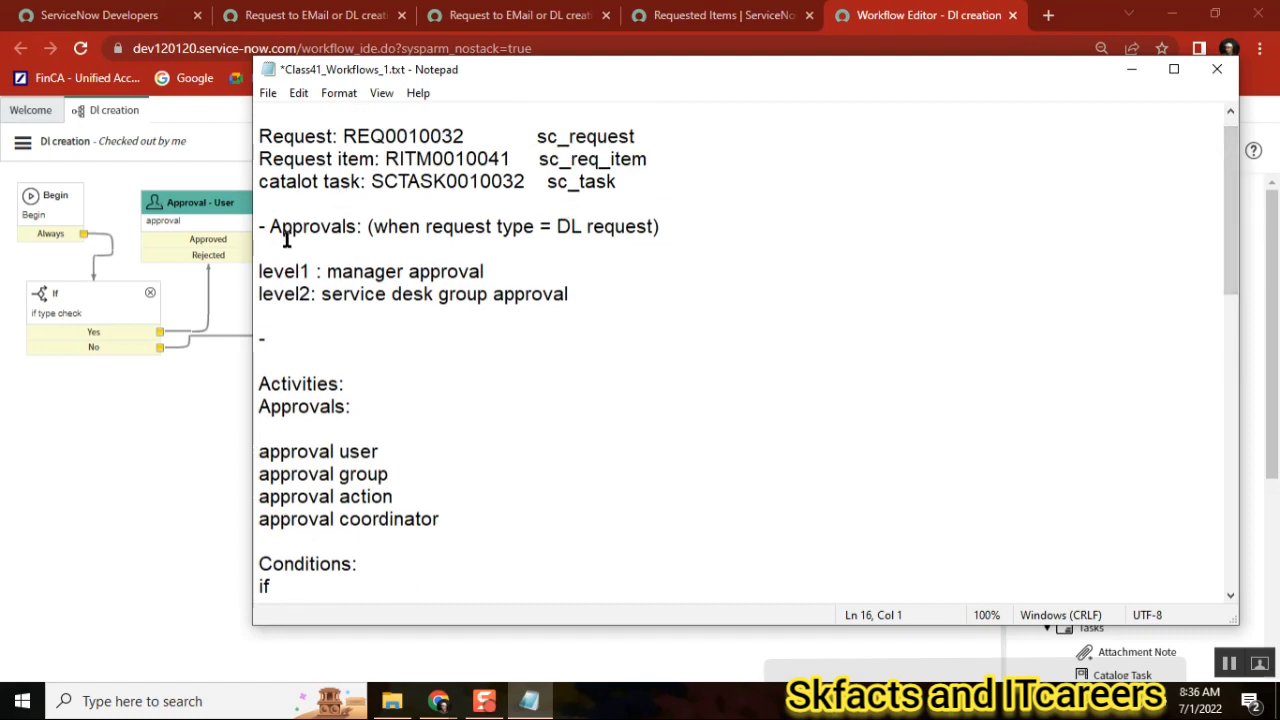
- Highlight 'manager' and 'service' in the level1 and level2 notes, then return to the DL creation workflow
{"action": "double_click", "coordinate": [352, 270]}
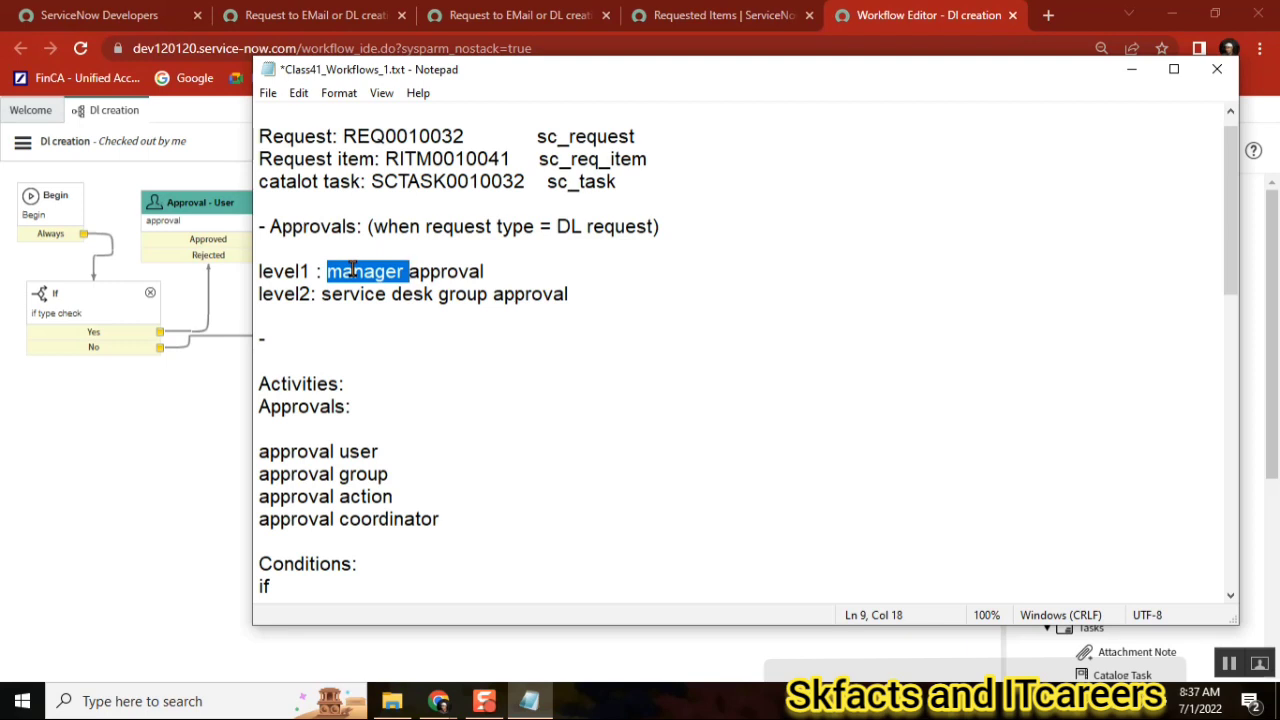
{"action": "double_click", "coordinate": [370, 295]}
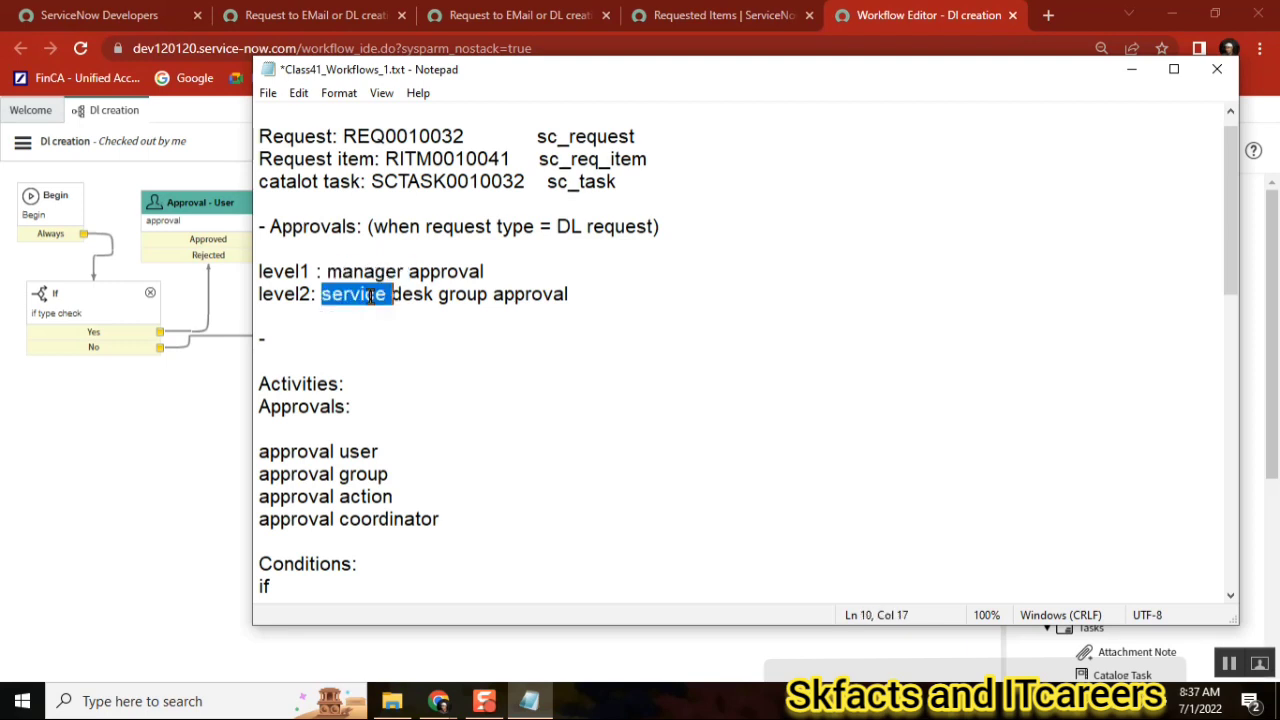
{"action": "left_click", "coordinate": [432, 294]}
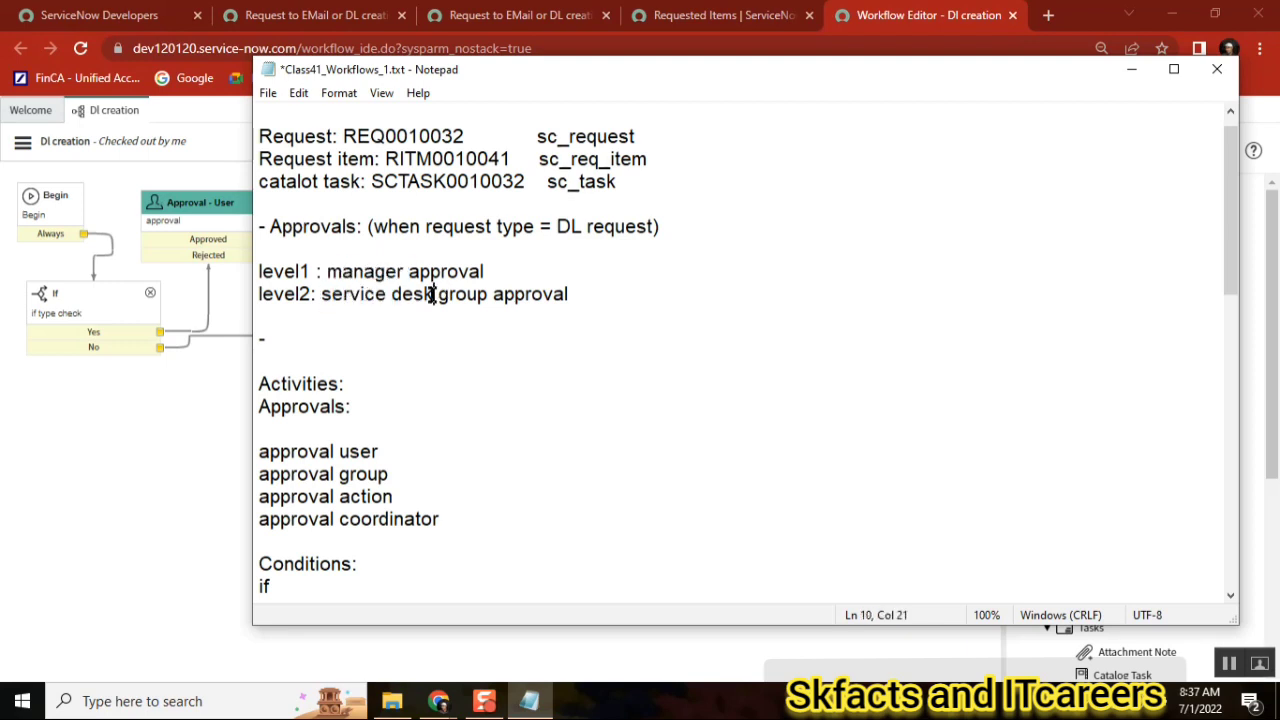
{"action": "double_click", "coordinate": [355, 270]}
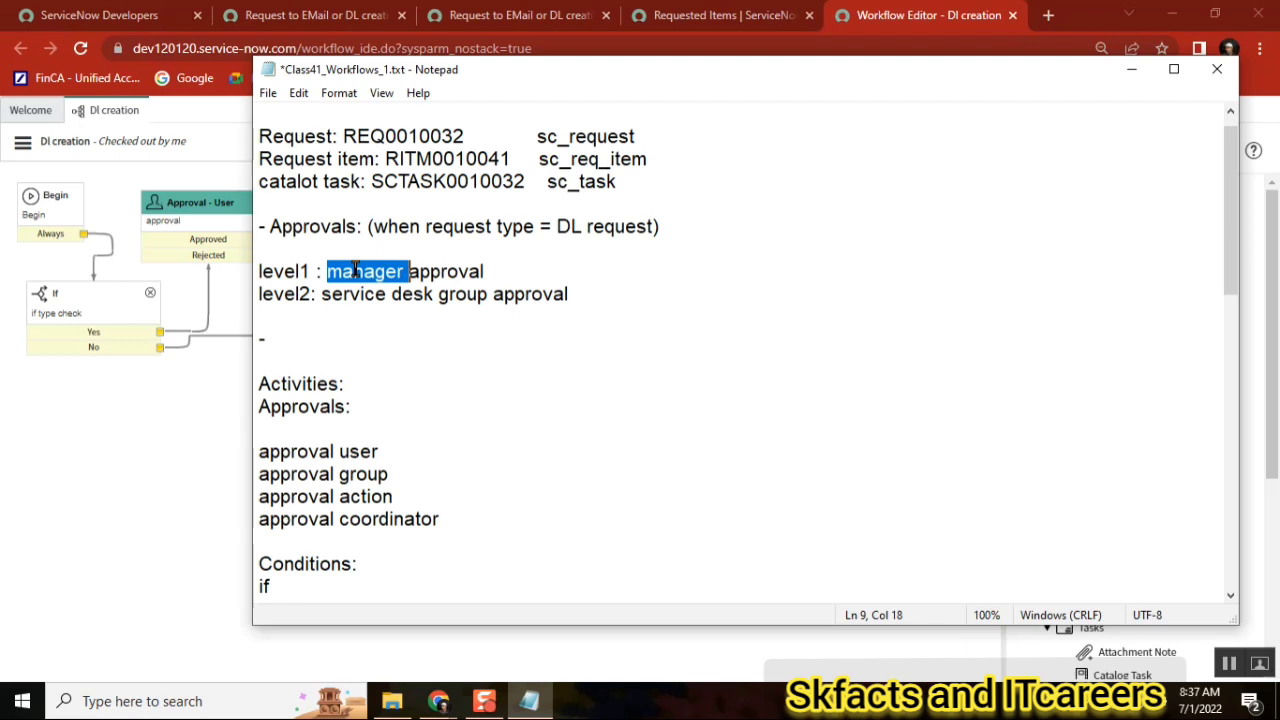
{"action": "double_click", "coordinate": [405, 158]}
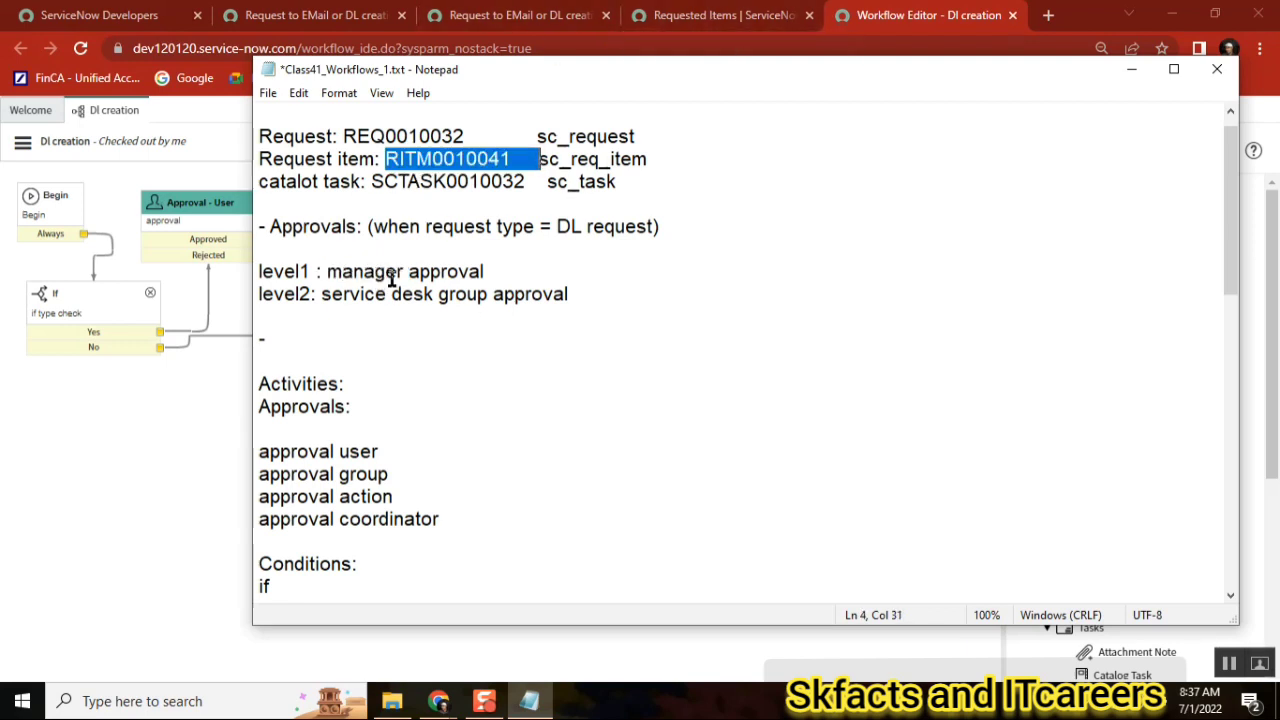
{"action": "double_click", "coordinate": [358, 295]}
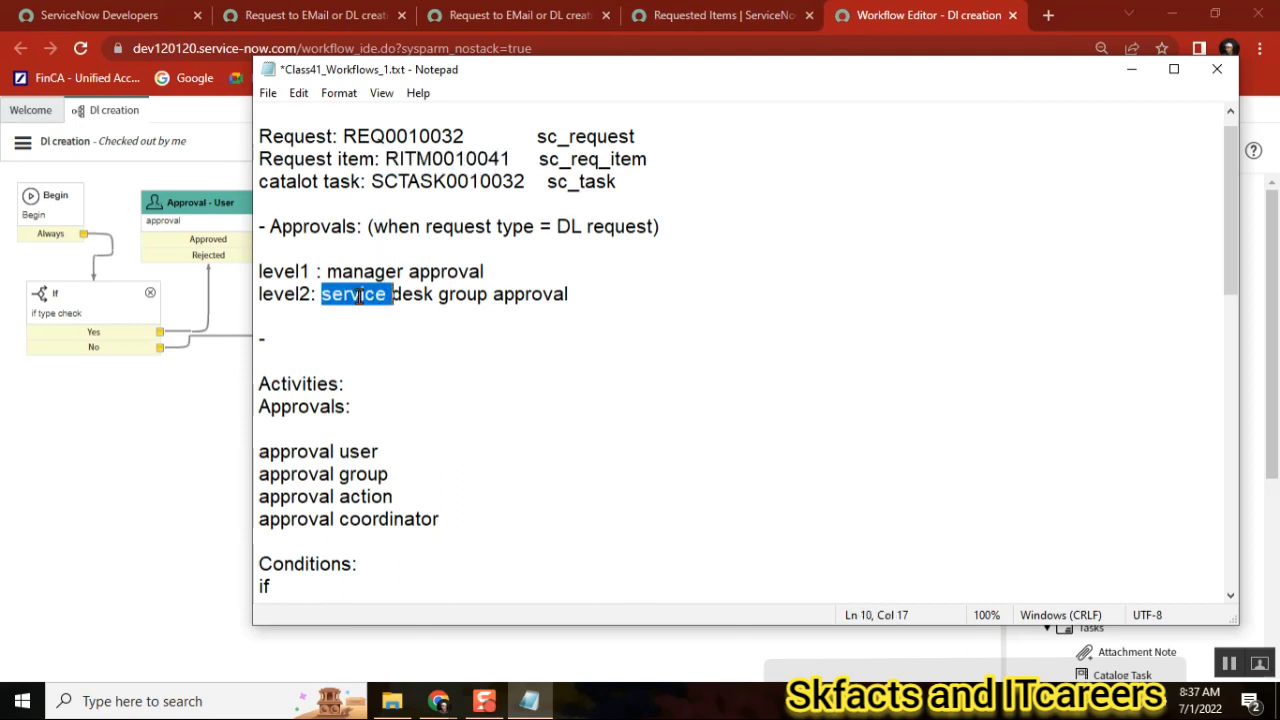
{"action": "double_click", "coordinate": [367, 272]}
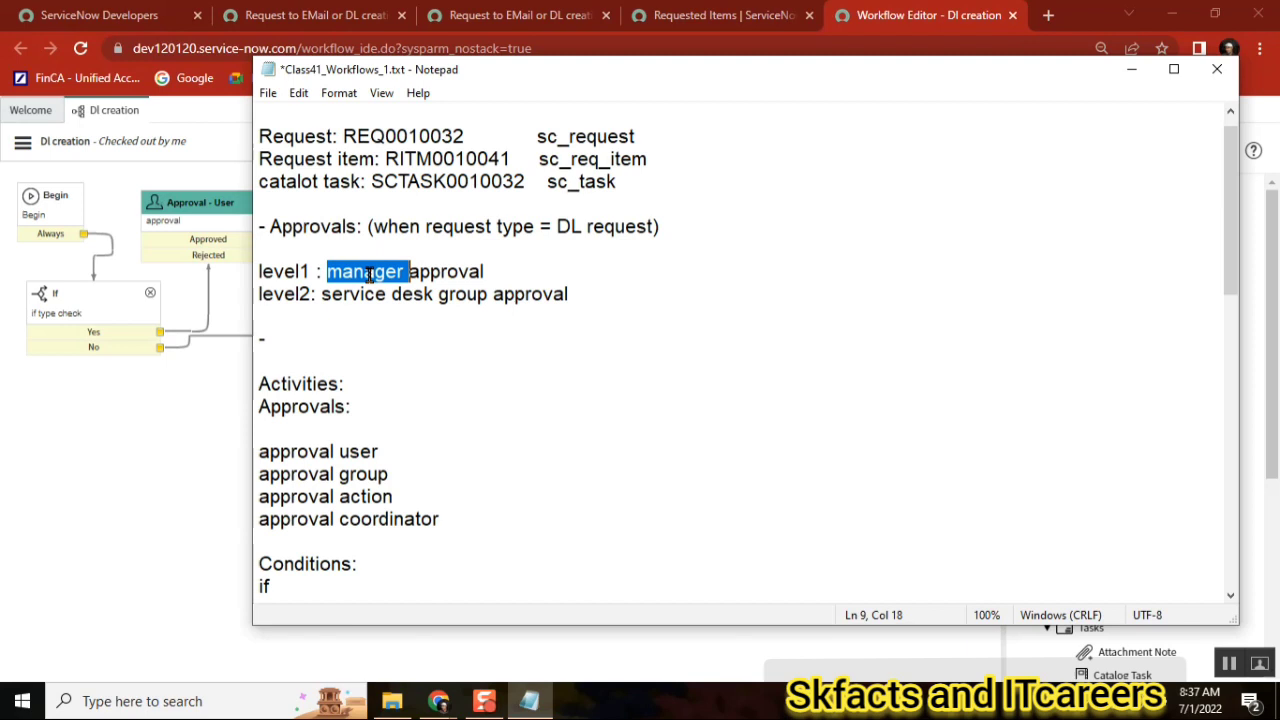
{"action": "left_click", "coordinate": [185, 386]}
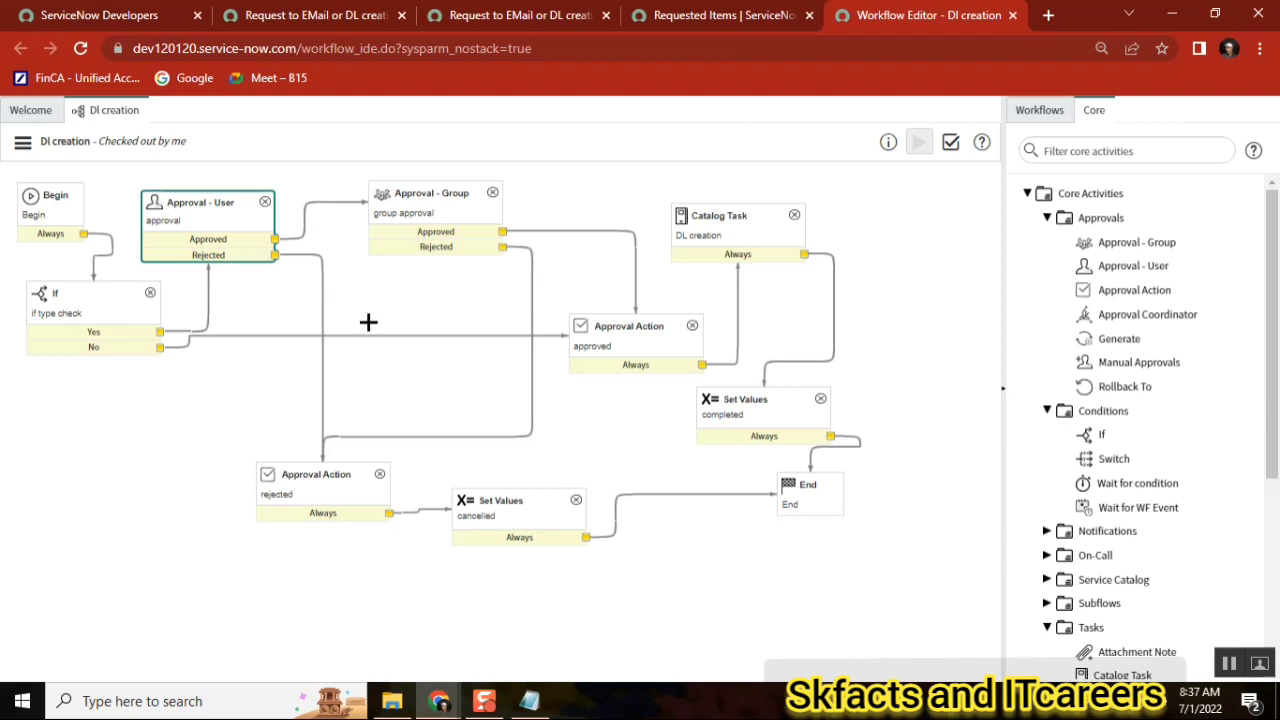
- Place an Approval Coordinator named 'all approvals' requiring all child activities to be approved
{"action": "left_click", "coordinate": [414, 214]}
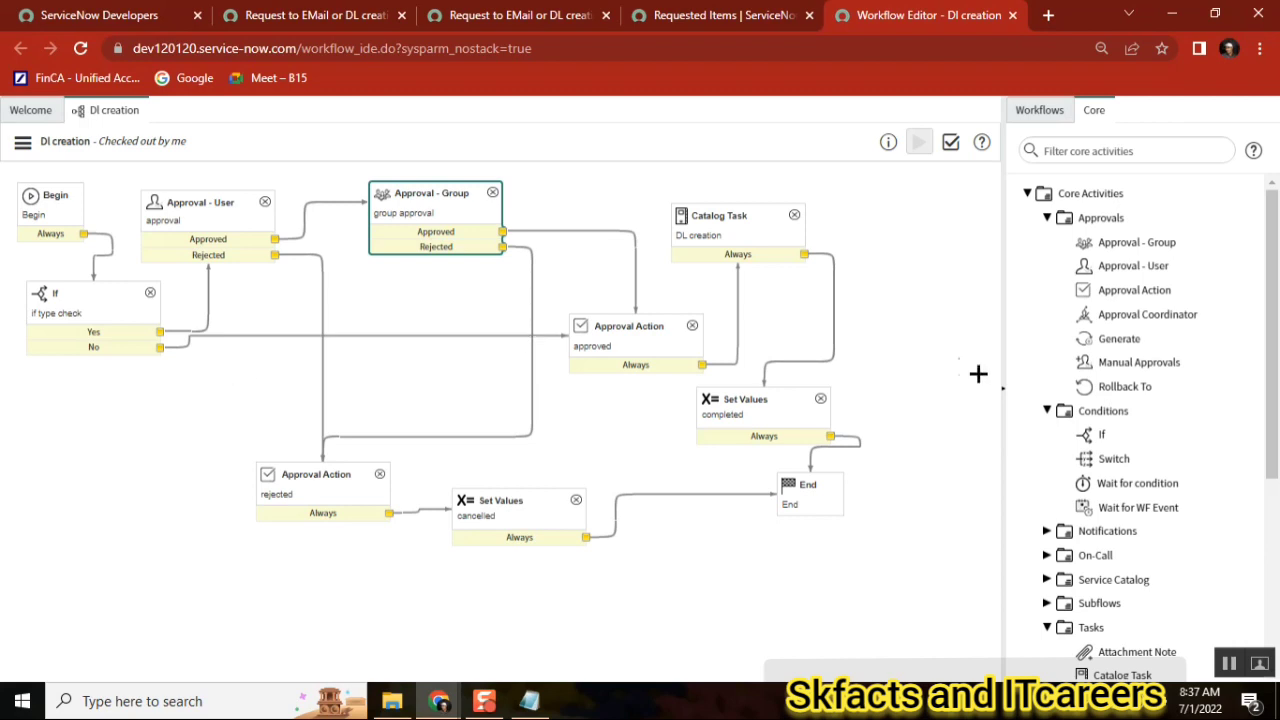
{"action": "mouse_move", "coordinate": [1148, 313]}
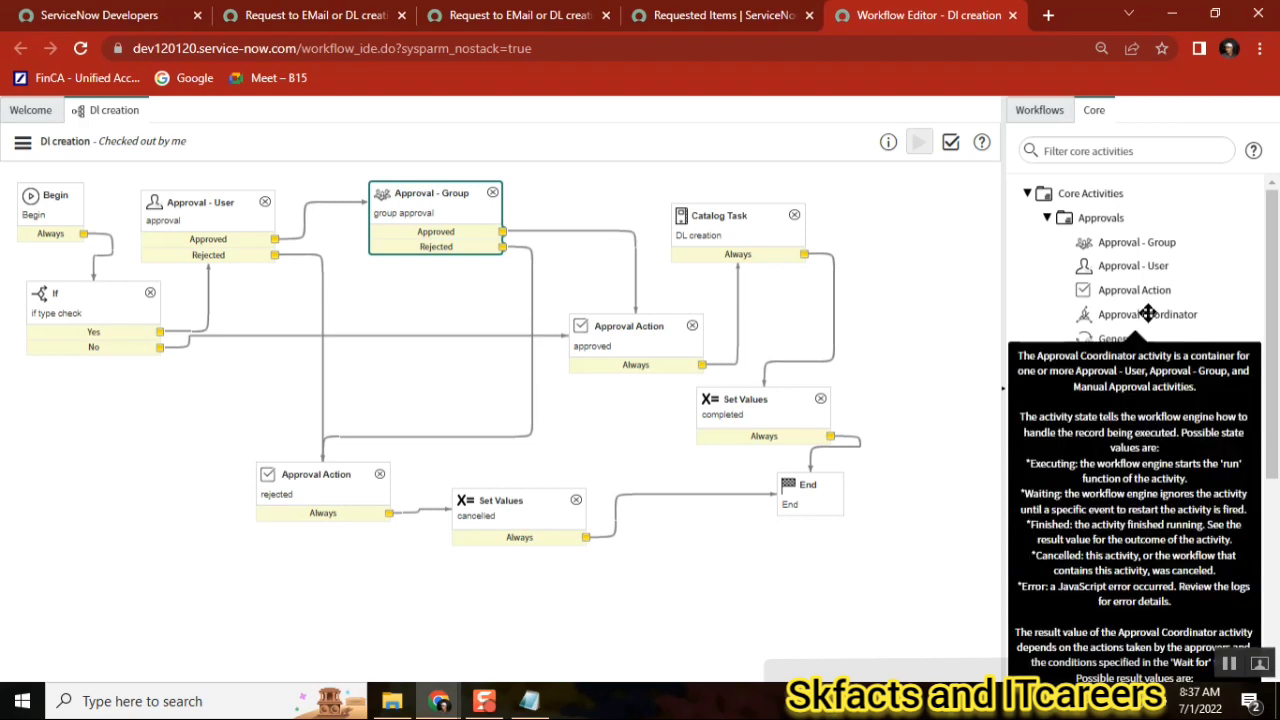
{"action": "left_click_drag", "start_coordinate": [1148, 313], "coordinate": [196, 381]}
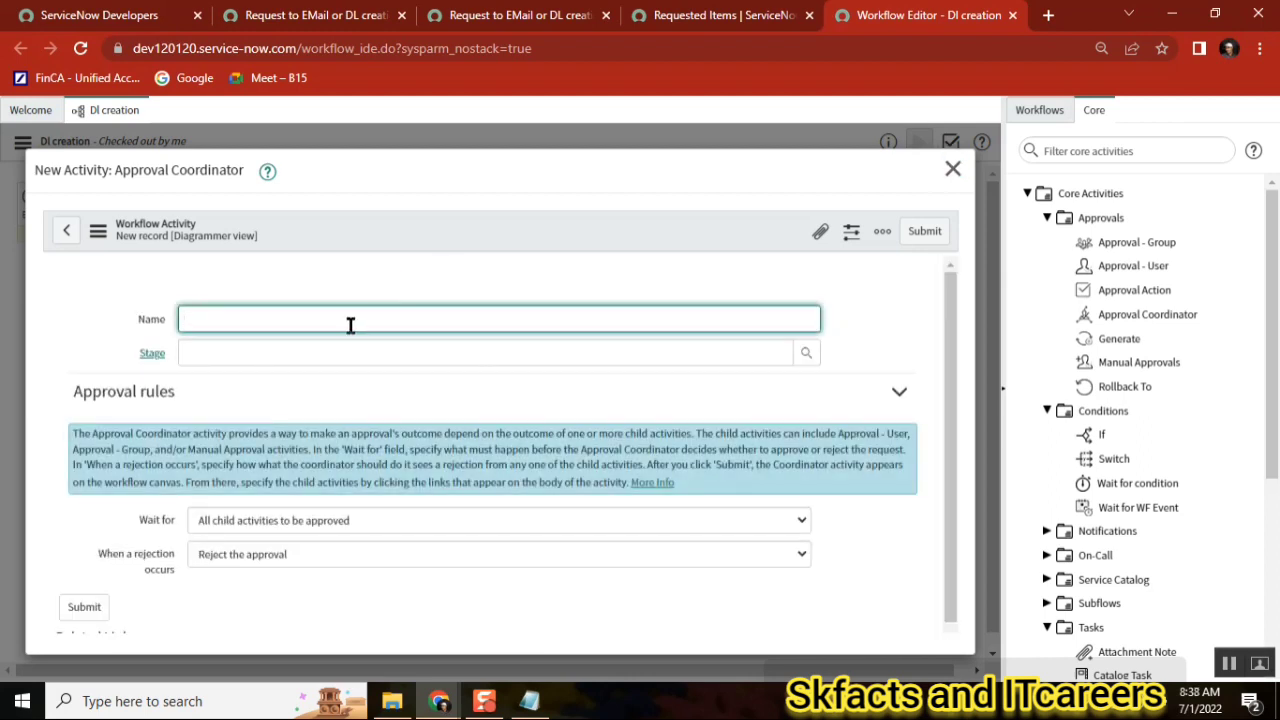
{"action": "type", "text": "ovals"}
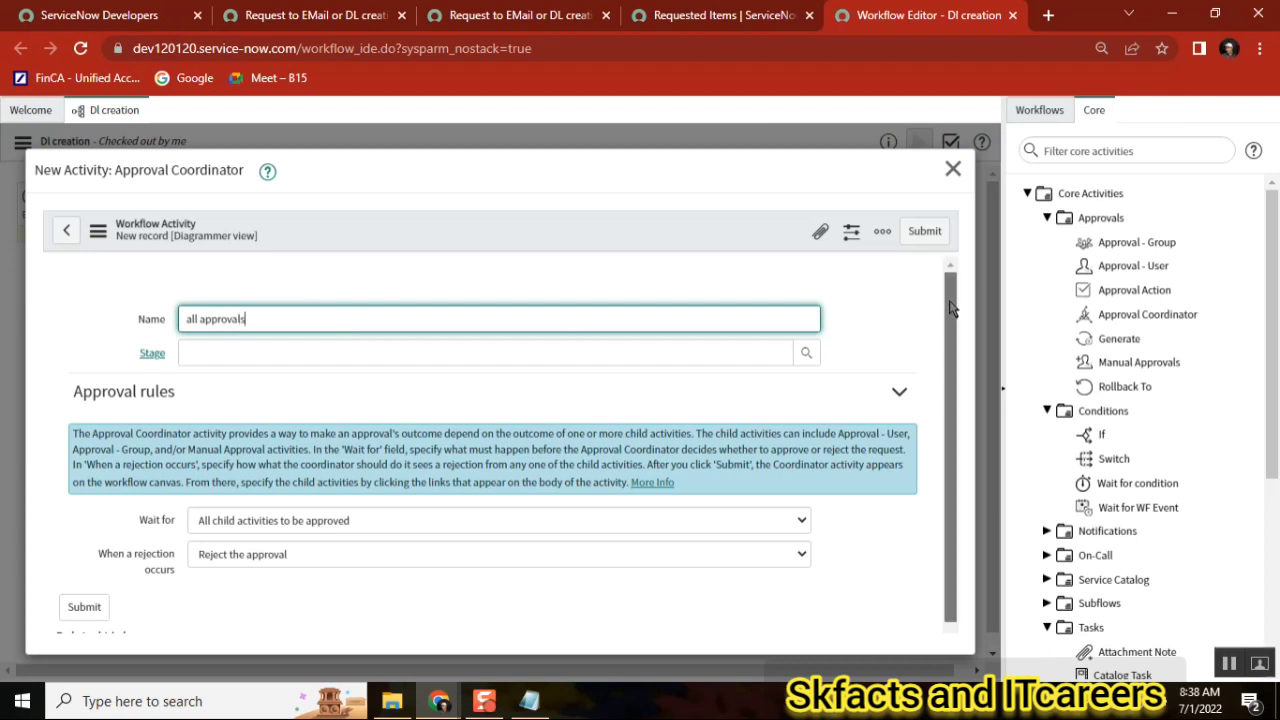
{"action": "left_click_drag", "start_coordinate": [951, 294], "coordinate": [952, 505]}
{"action": "scroll", "coordinate": [952, 505], "scroll_direction": "up", "scroll_amount": 2}
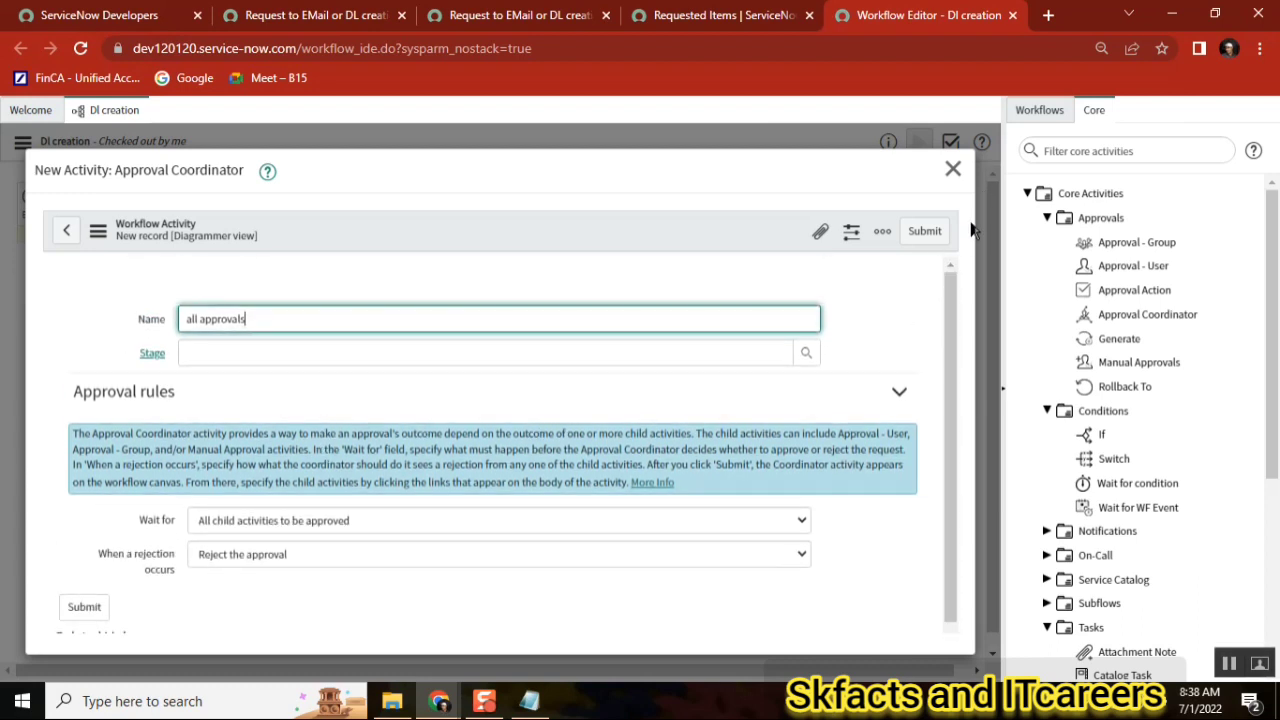
{"action": "left_click", "coordinate": [922, 232]}
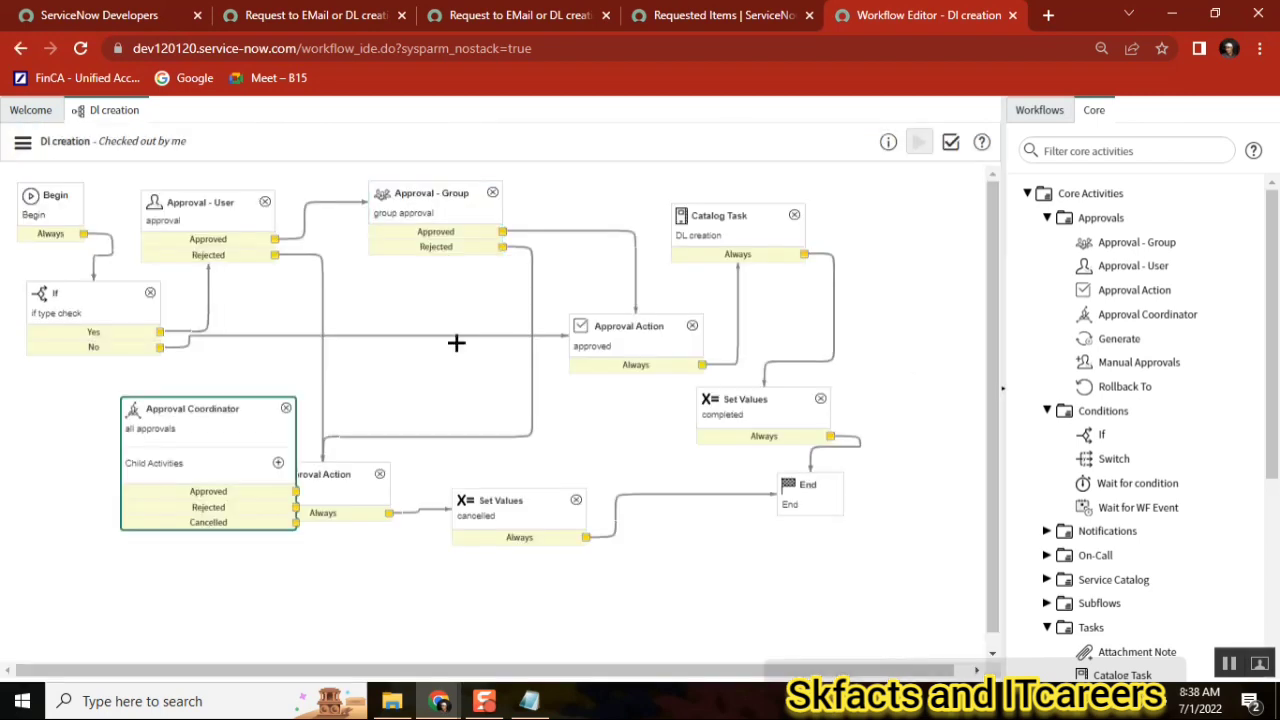
- Move the coordinator clear of Approval Action, reset browser zoom to 100%, and show the Child Activities choices
{"action": "left_click_drag", "start_coordinate": [208, 408], "coordinate": [160, 398]}
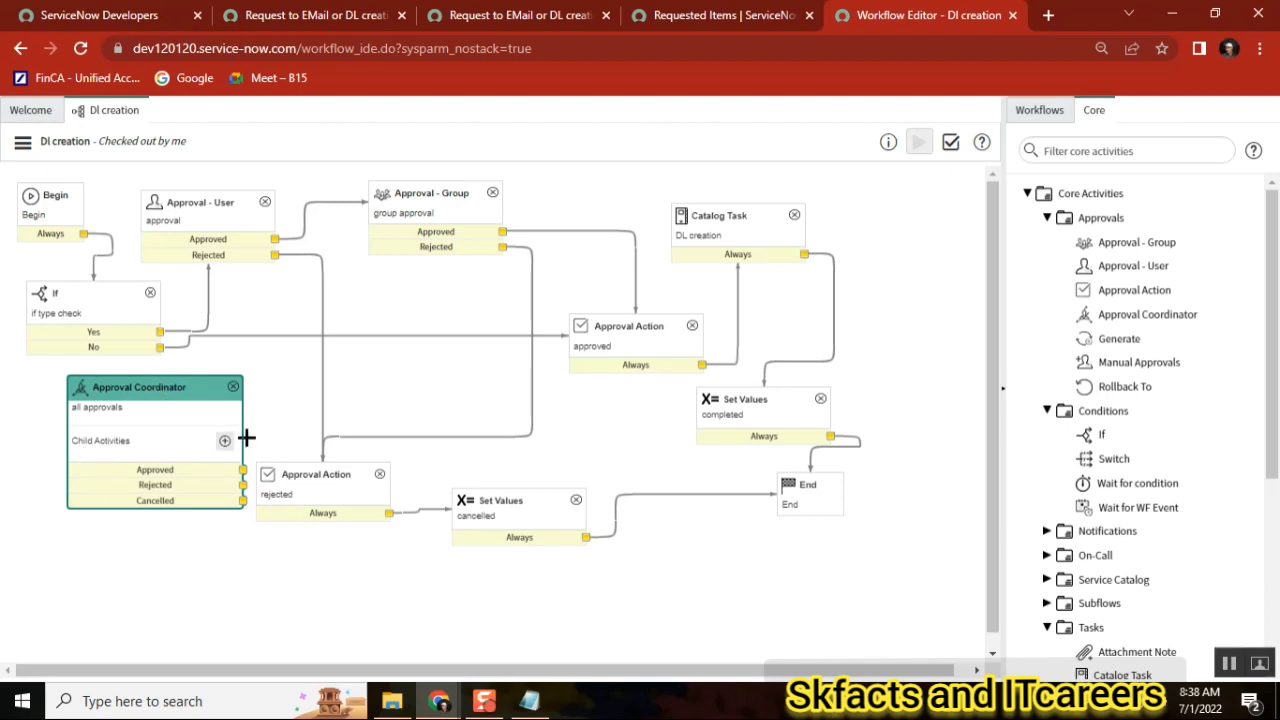
{"action": "left_click", "coordinate": [1260, 48]}
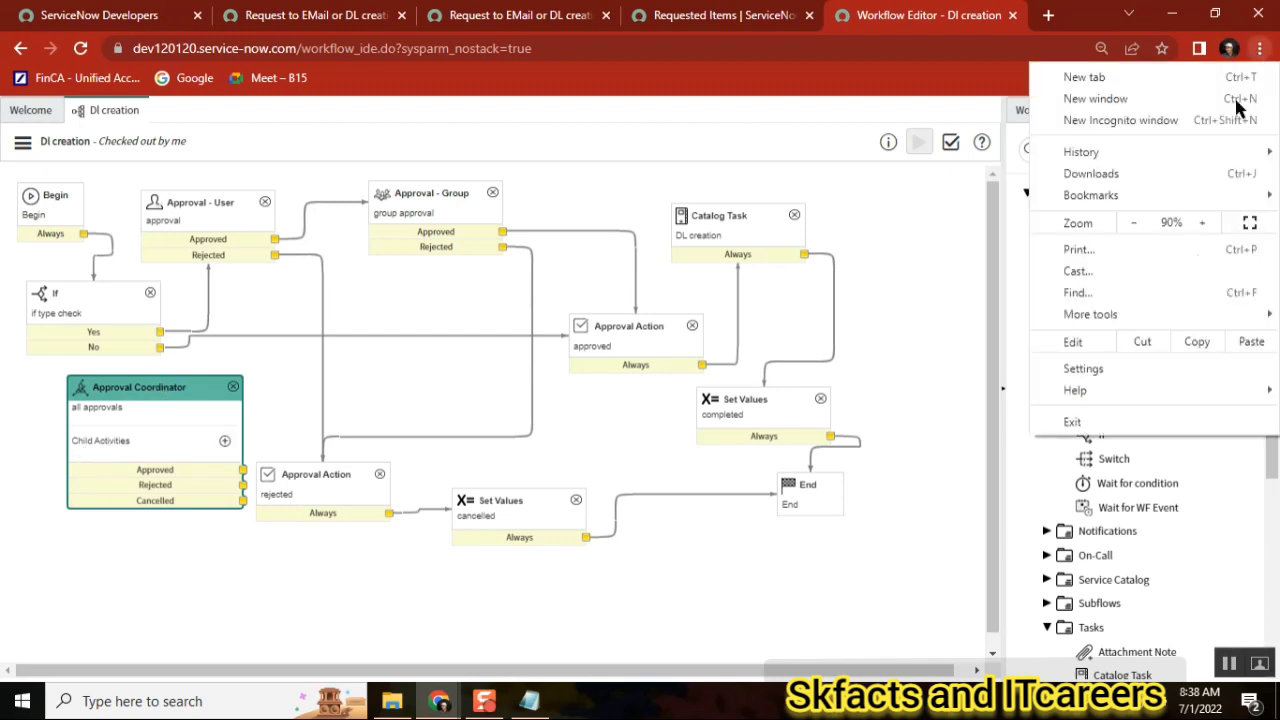
{"action": "left_click", "coordinate": [1201, 222]}
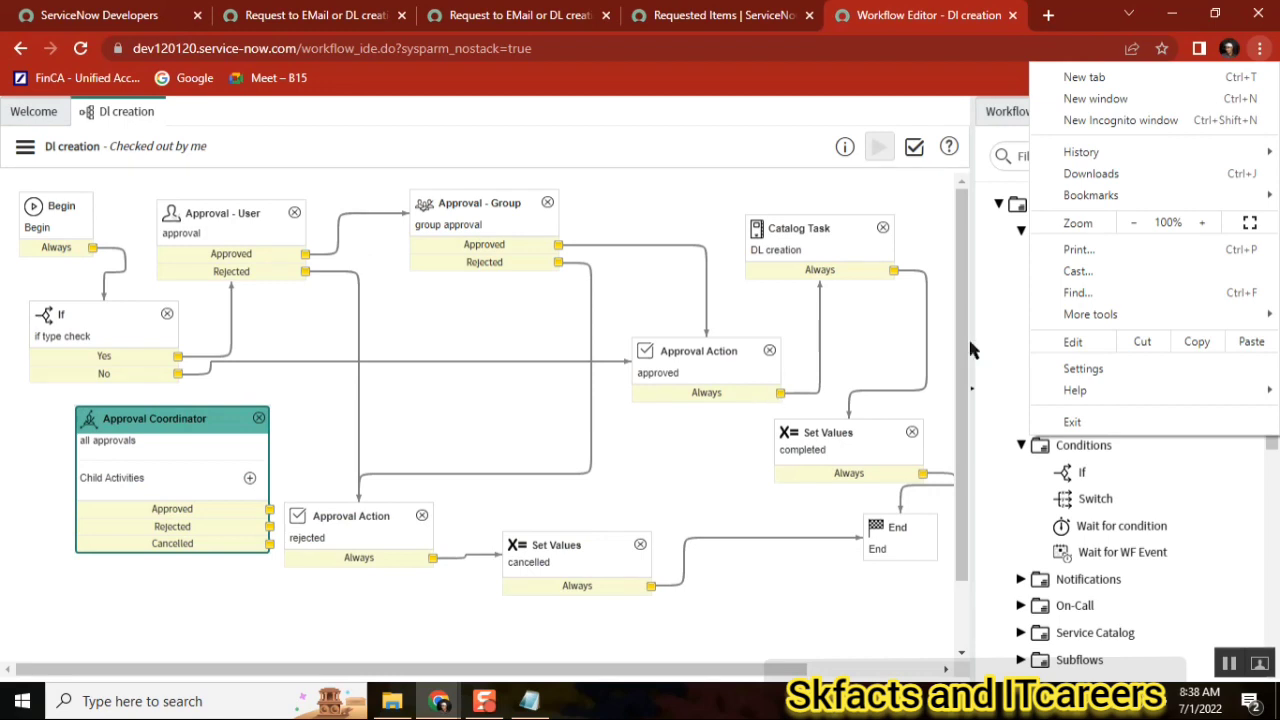
{"action": "left_click", "coordinate": [741, 189]}
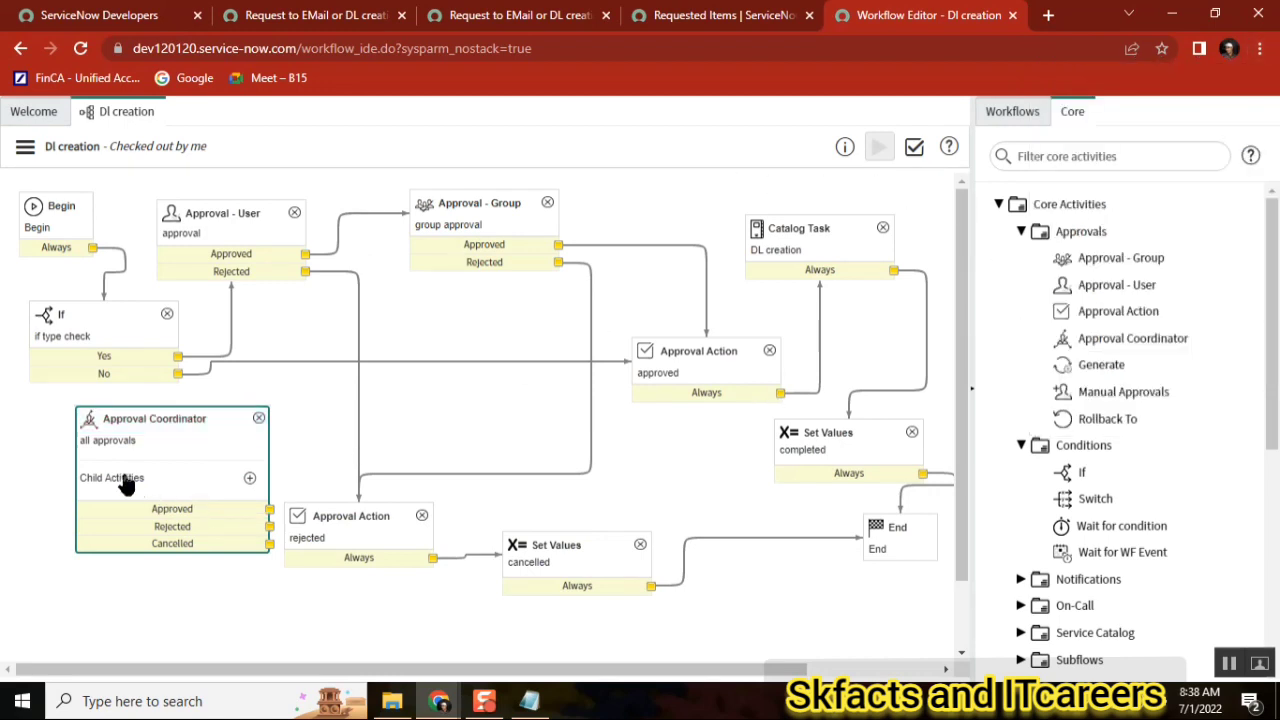
{"action": "left_click", "coordinate": [250, 479]}
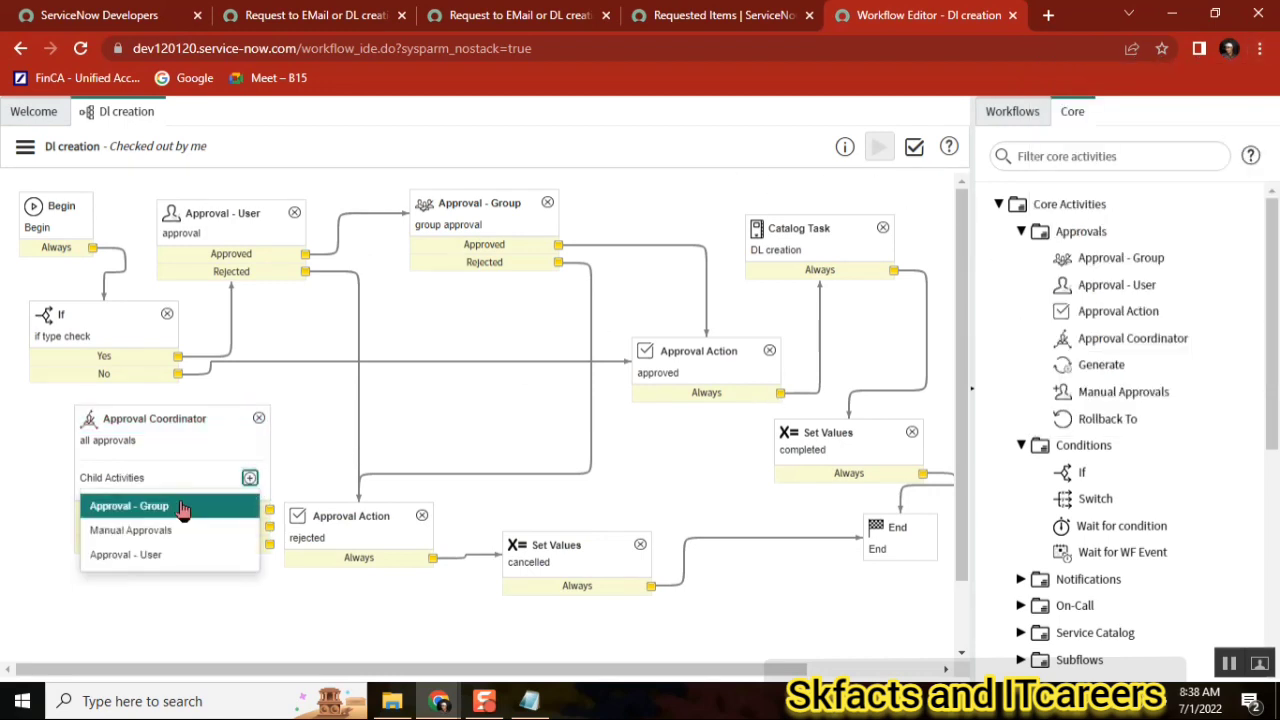
- Add a child Approval - User named 'manager' with one looked-up user as approver
{"action": "left_click", "coordinate": [152, 554]}
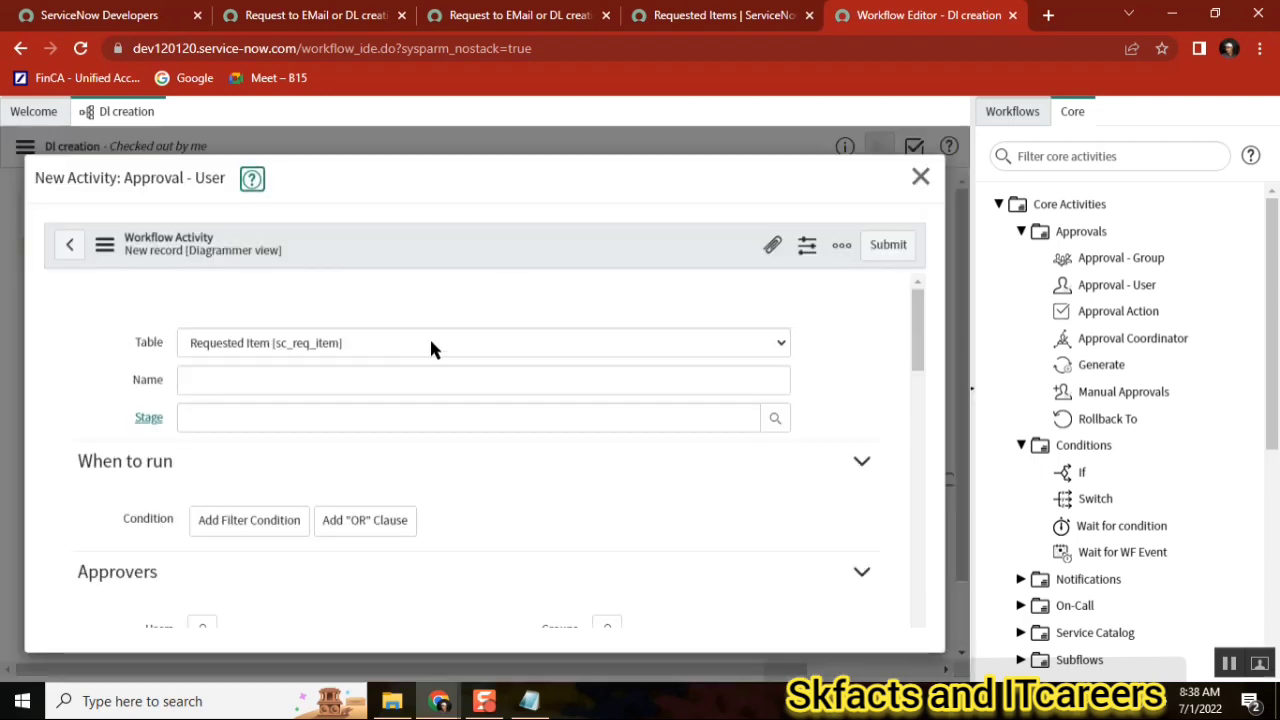
{"action": "type", "text": "manager"}
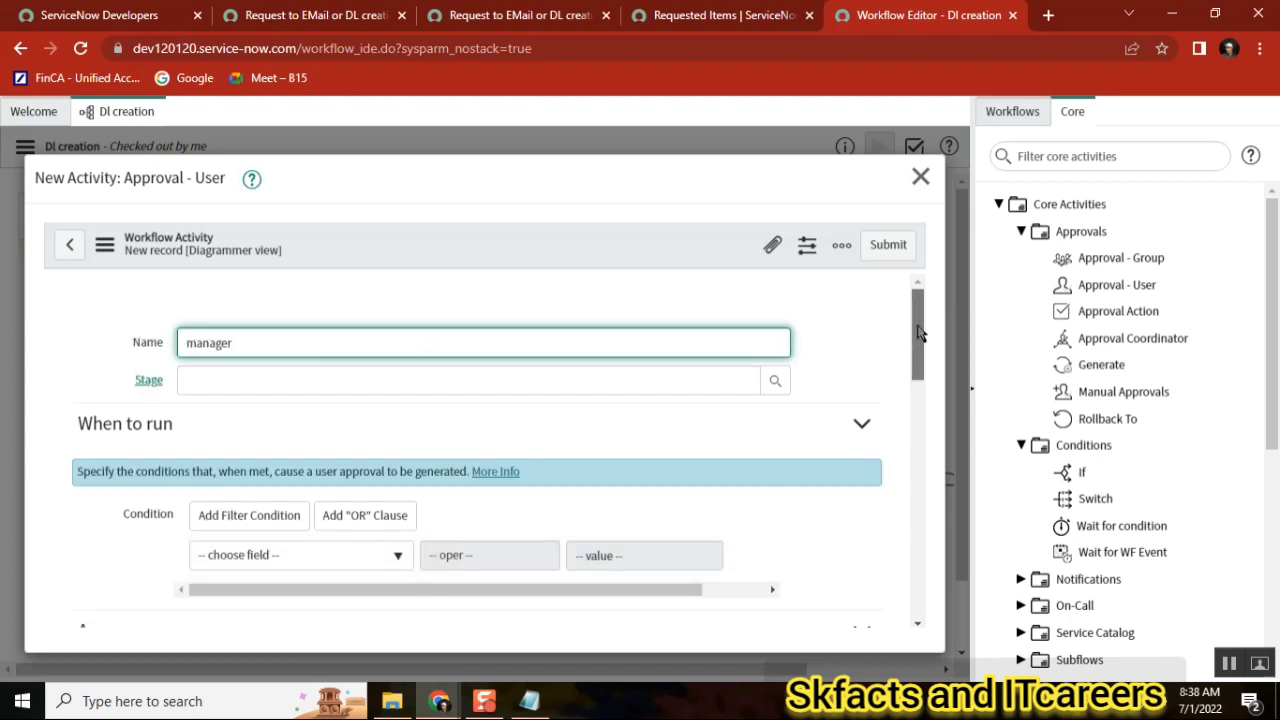
{"action": "left_click_drag", "start_coordinate": [918, 335], "coordinate": [918, 430]}
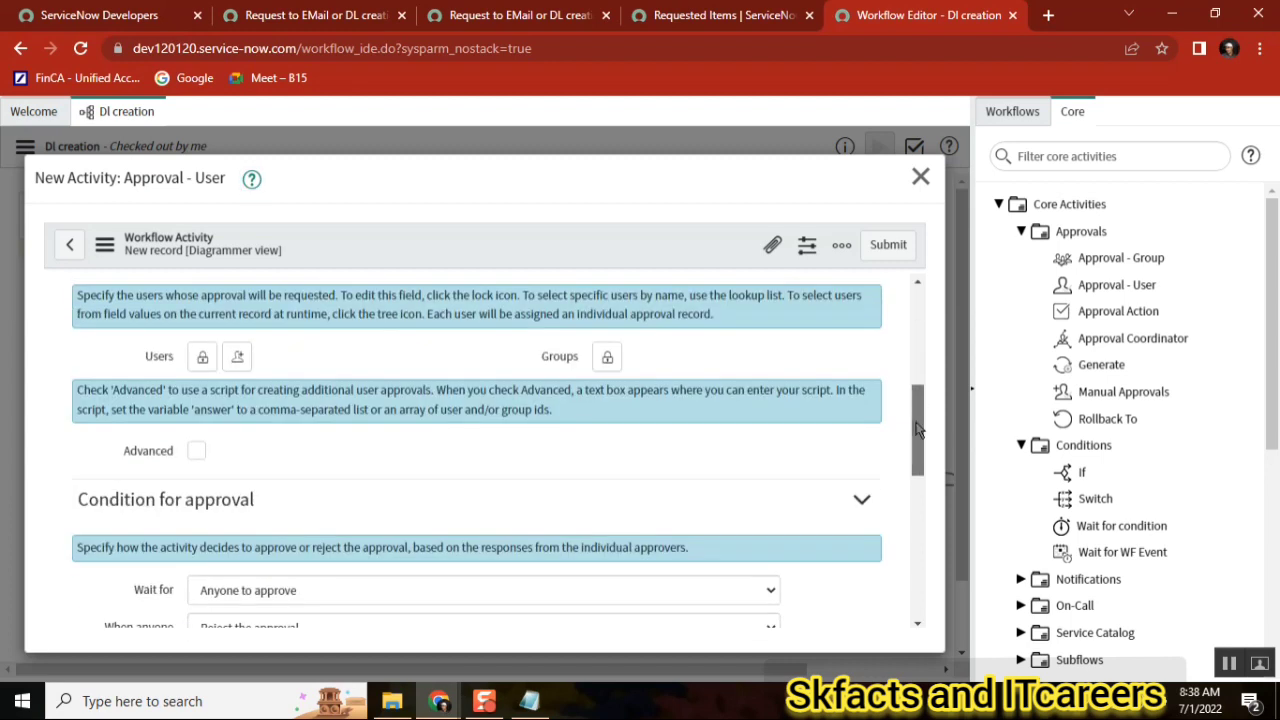
{"action": "left_click", "coordinate": [201, 358]}
{"action": "left_click", "coordinate": [360, 524]}
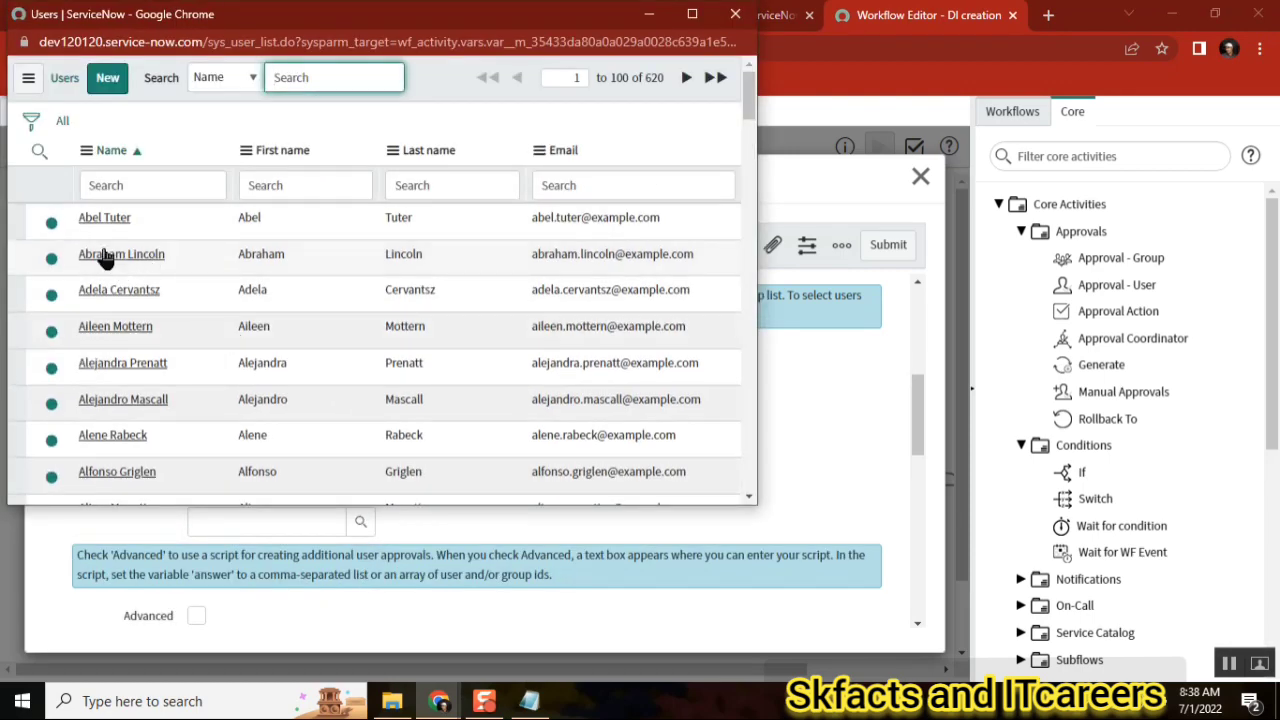
{"action": "left_click", "coordinate": [100, 218]}
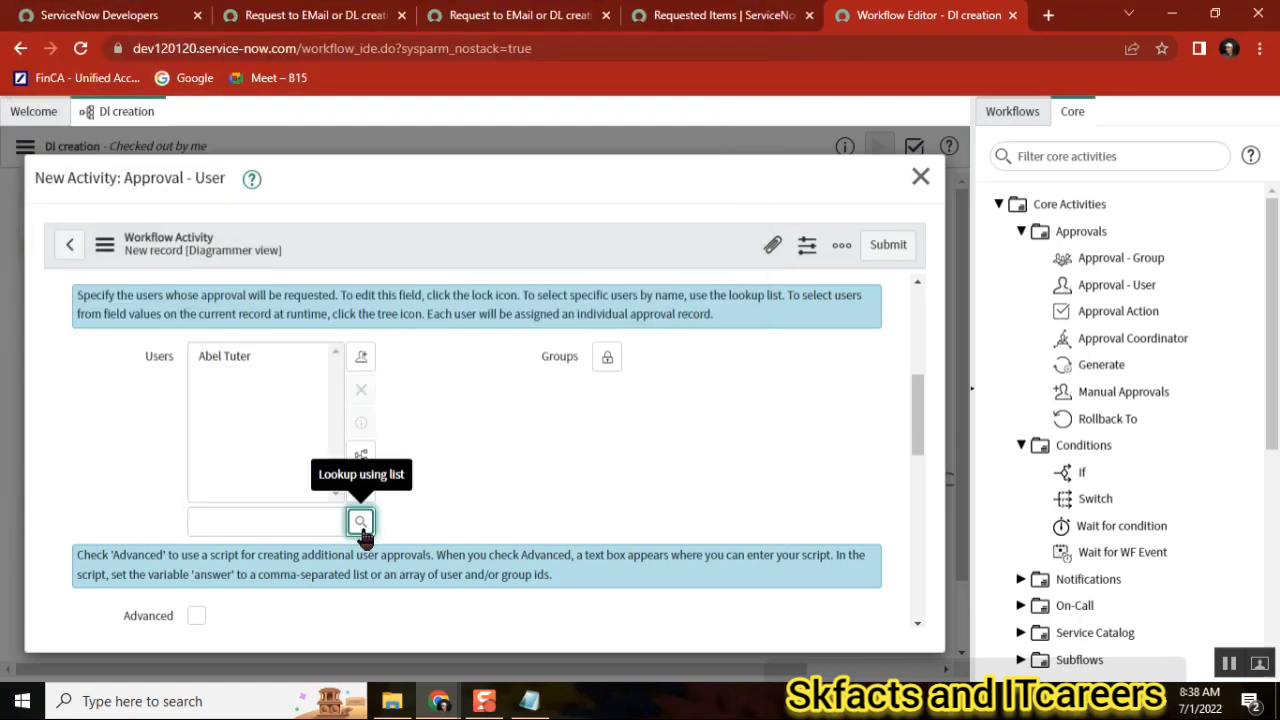
{"action": "left_click", "coordinate": [201, 356]}
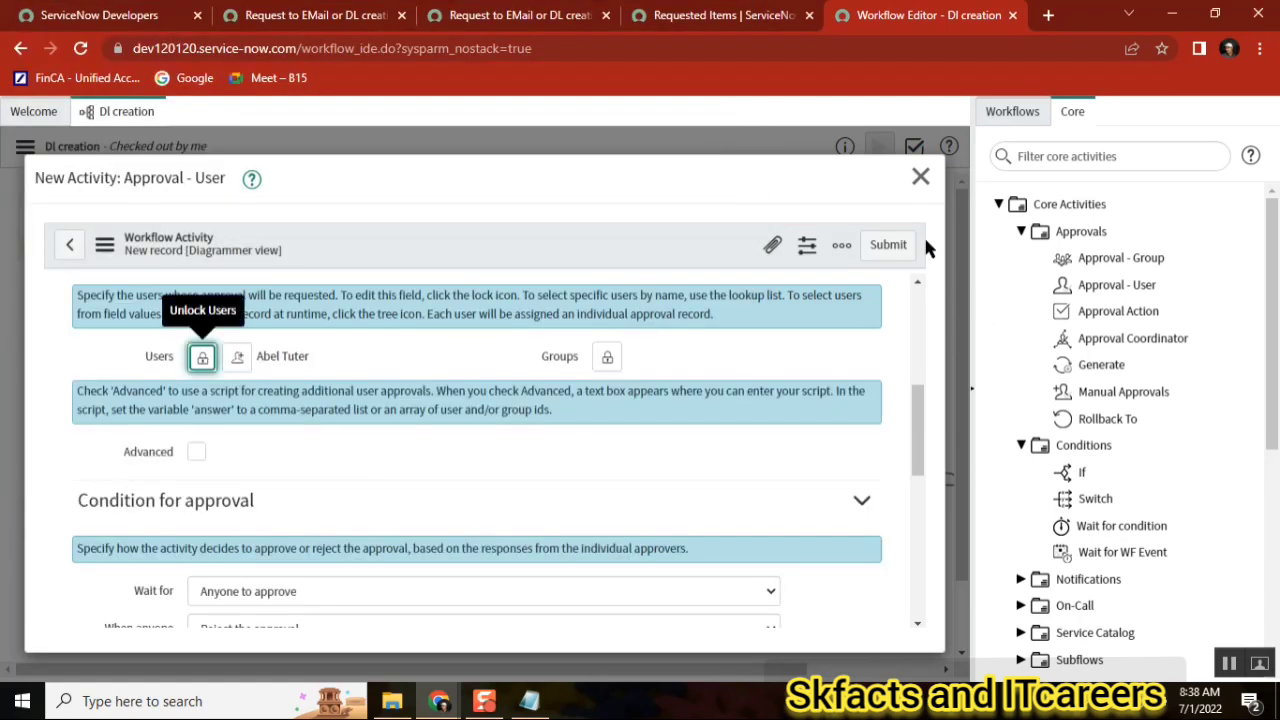
{"action": "left_click", "coordinate": [893, 245]}
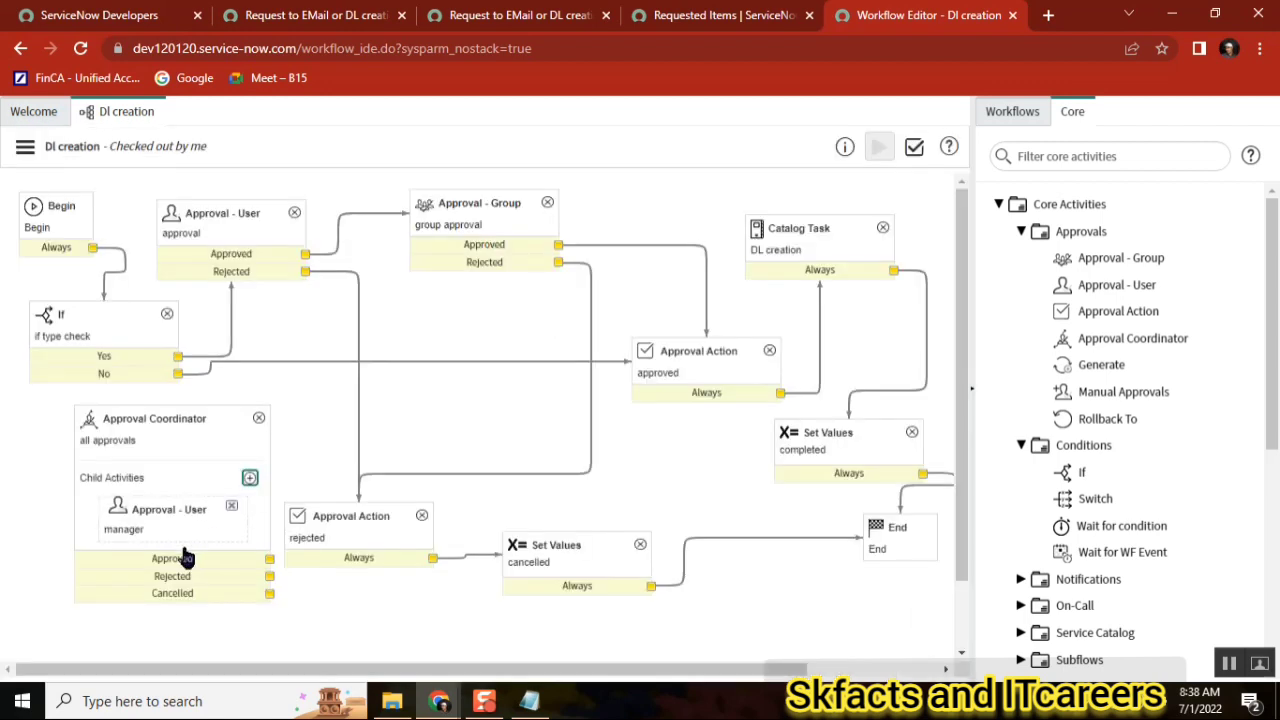
{"action": "left_click", "coordinate": [250, 479]}
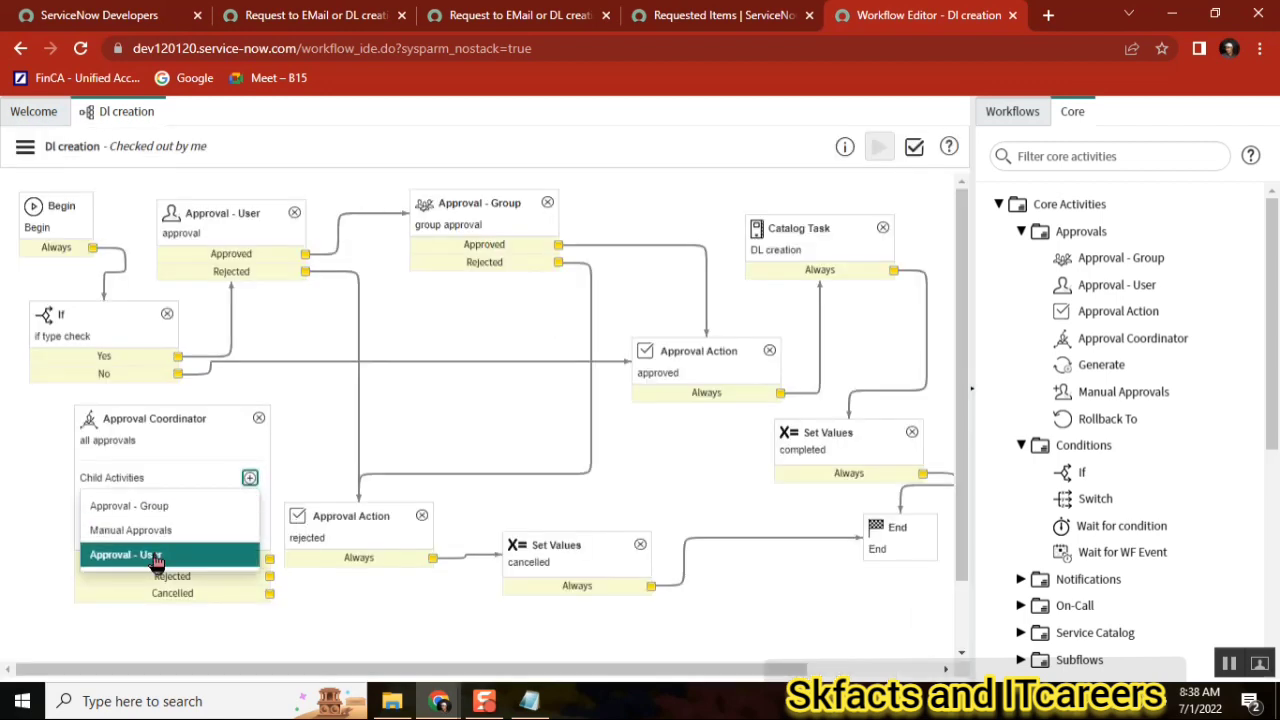
{"action": "left_click", "coordinate": [145, 507]}
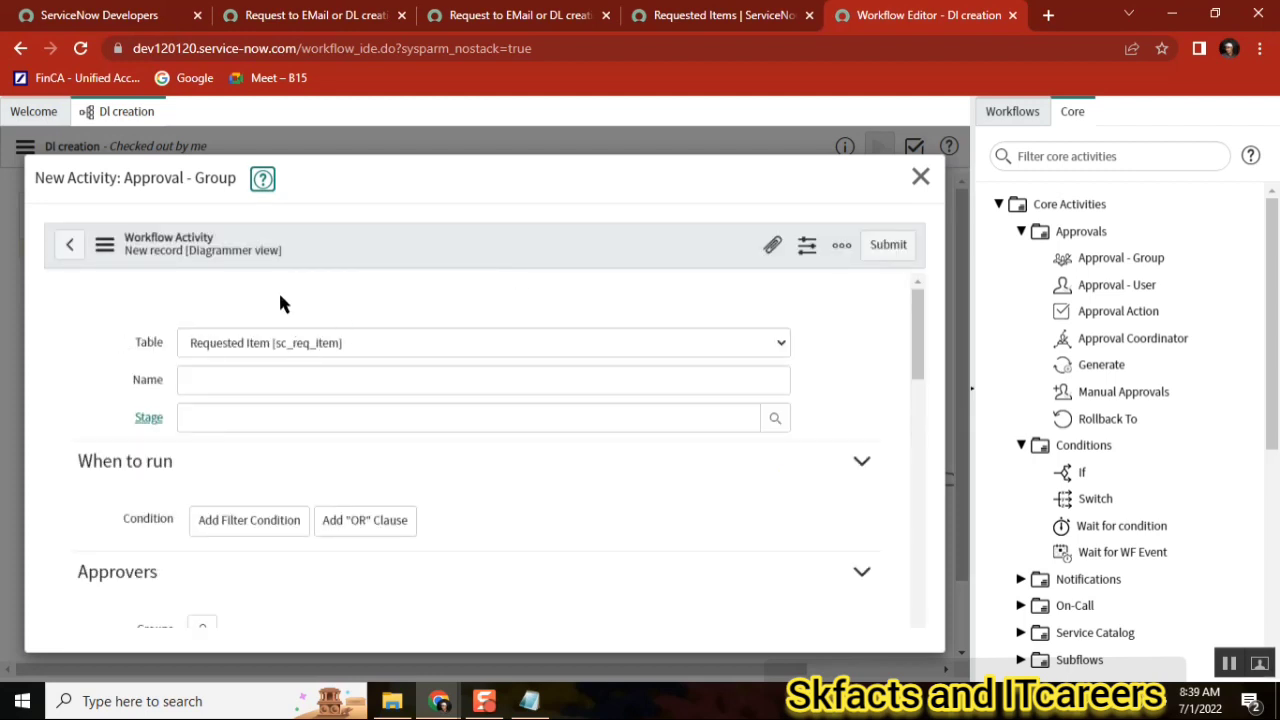
- Add a child Approval - Group named 'servicedesk' with Service Desk as the approving group
{"action": "left_click", "coordinate": [266, 345]}
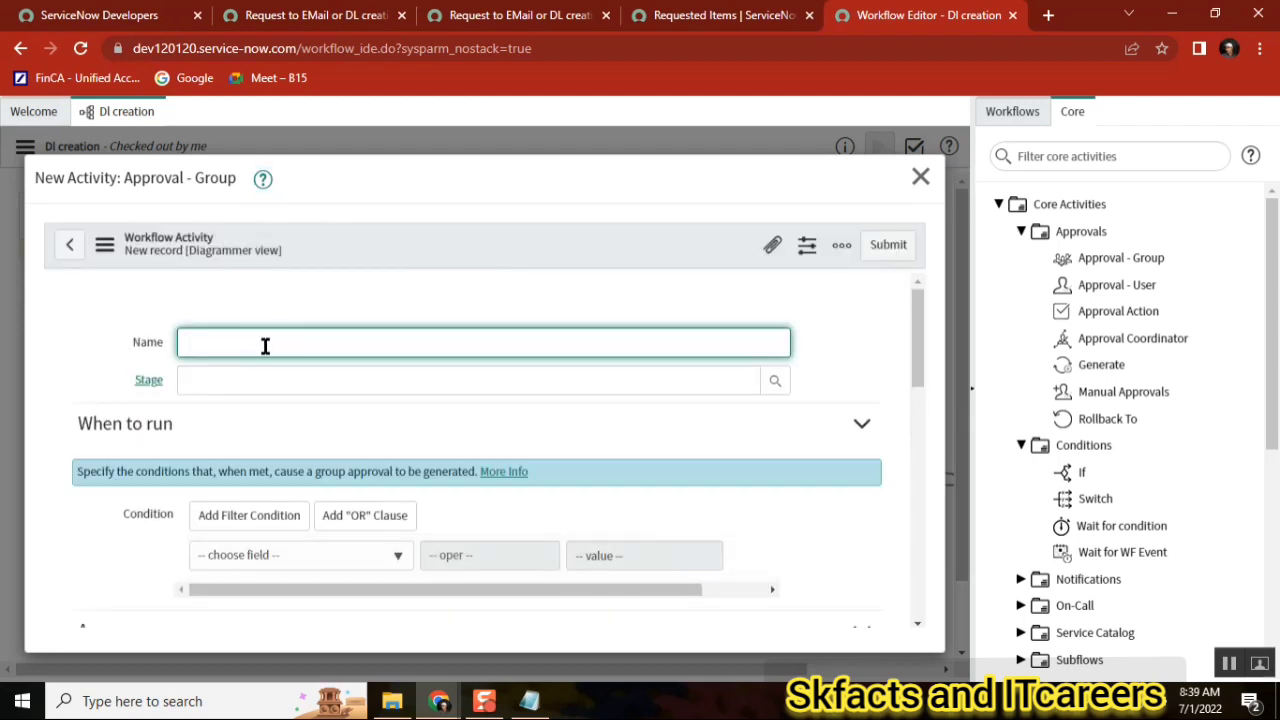
{"action": "type", "text": "servicedesk"}
{"action": "left_click_drag", "start_coordinate": [916, 335], "coordinate": [906, 400]}
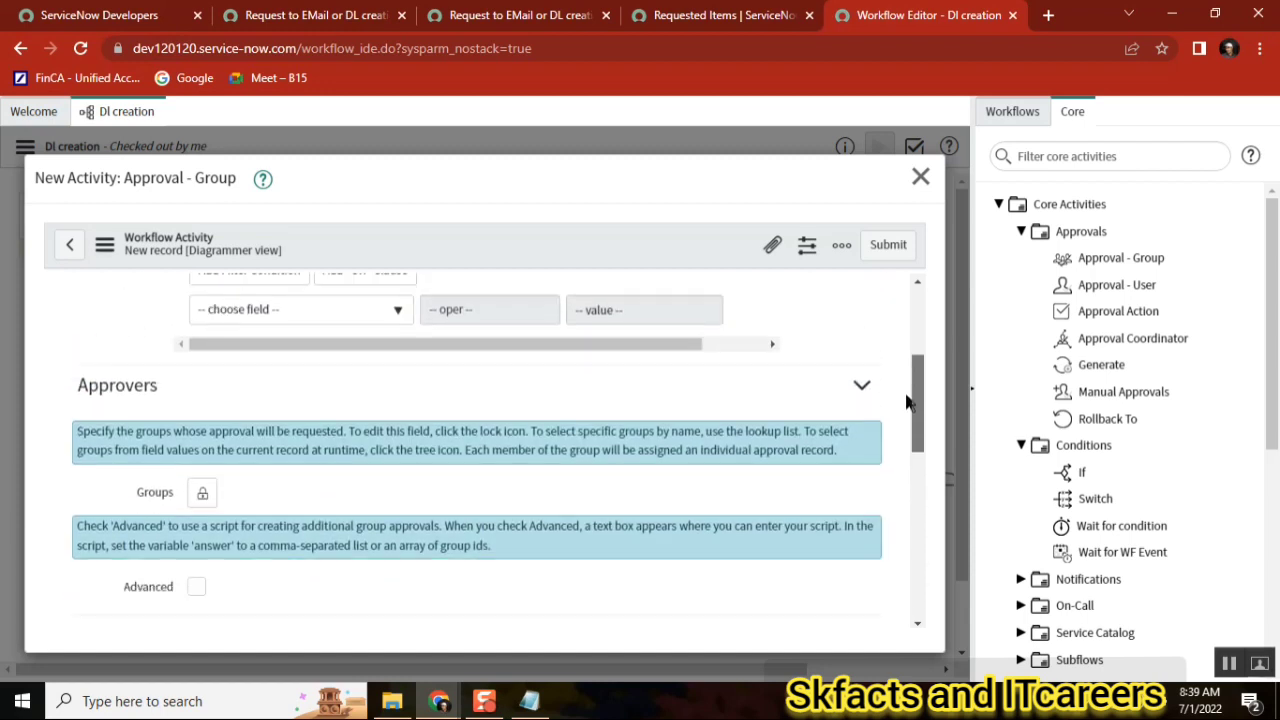
{"action": "left_click", "coordinate": [202, 492]}
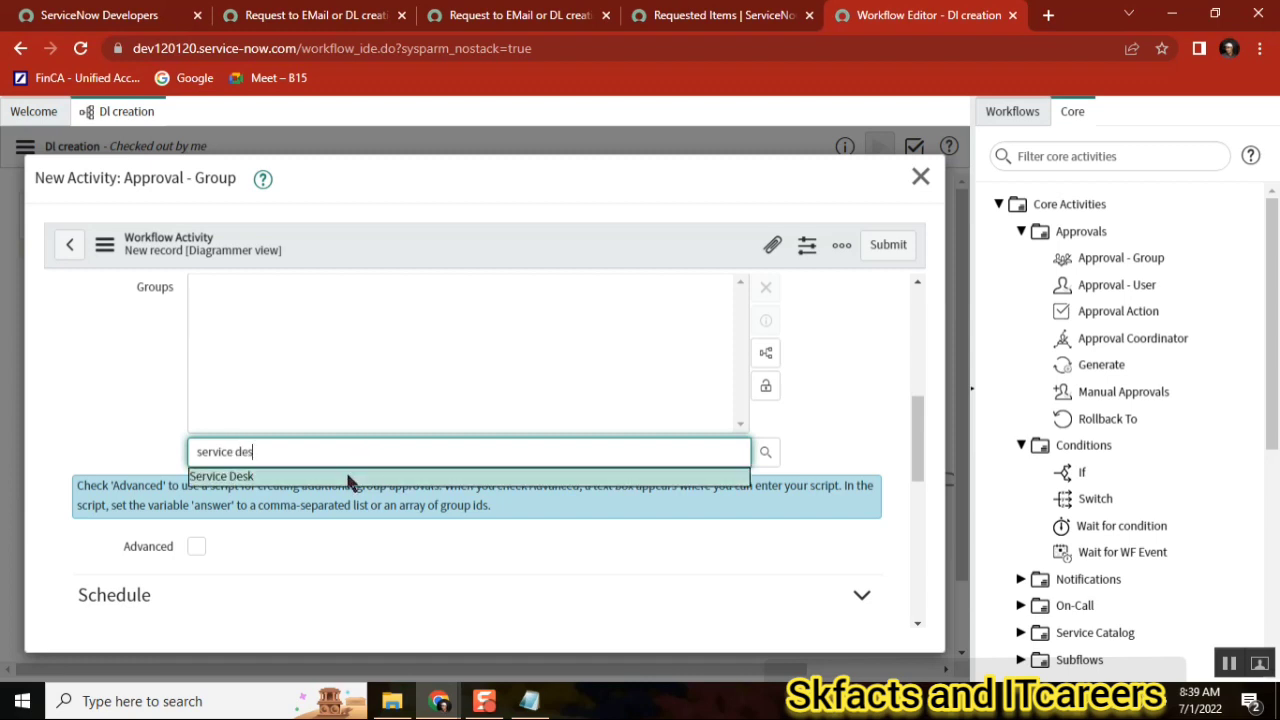
{"action": "left_click", "coordinate": [346, 478]}
{"action": "left_click", "coordinate": [885, 246]}
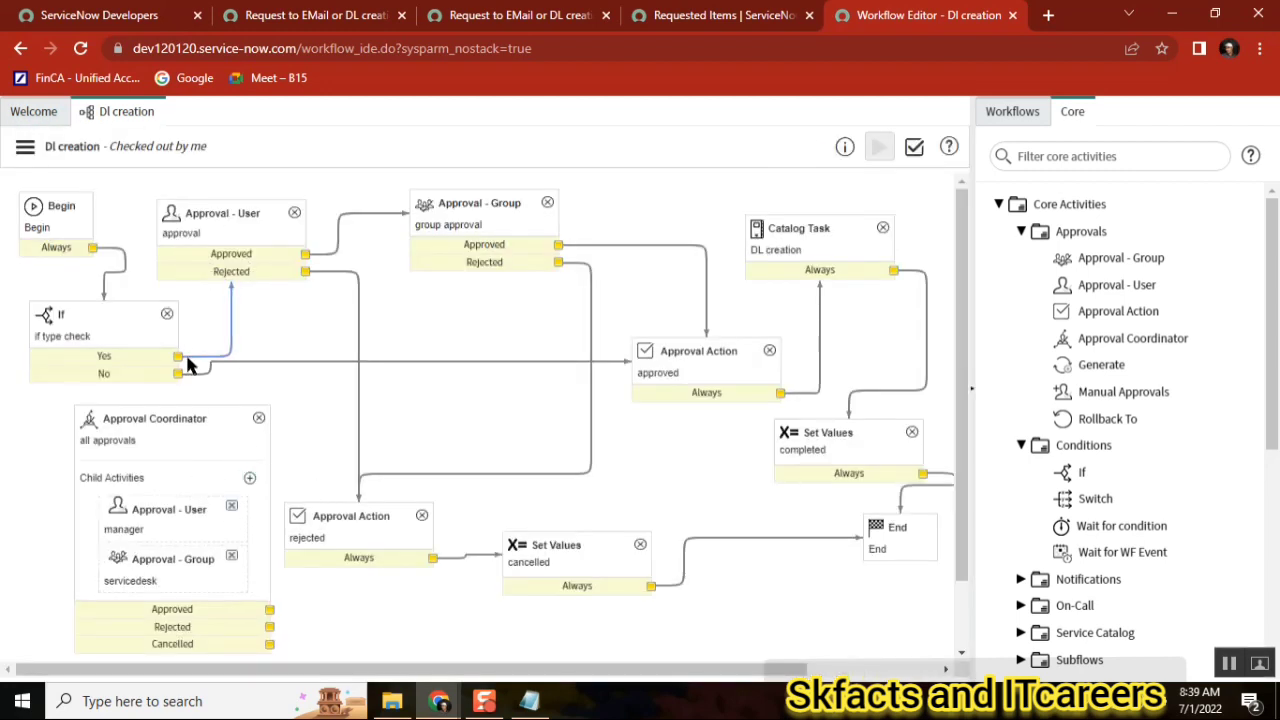
- Connect If's Yes to the coordinator and its Approved/Rejected outcomes to the matching Approval Actions
{"action": "left_click_drag", "start_coordinate": [179, 357], "coordinate": [168, 478]}
{"action": "left_click_drag", "start_coordinate": [167, 413], "coordinate": [111, 430]}
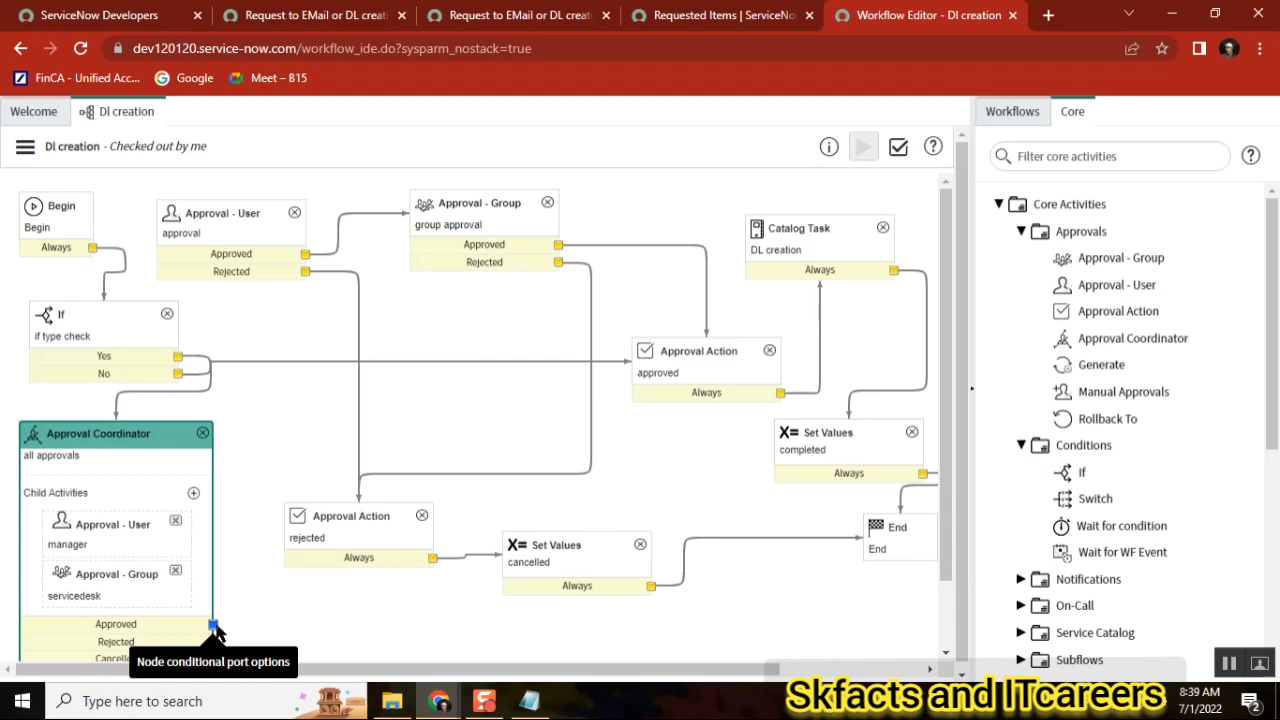
{"action": "left_click_drag", "start_coordinate": [213, 624], "coordinate": [683, 362]}
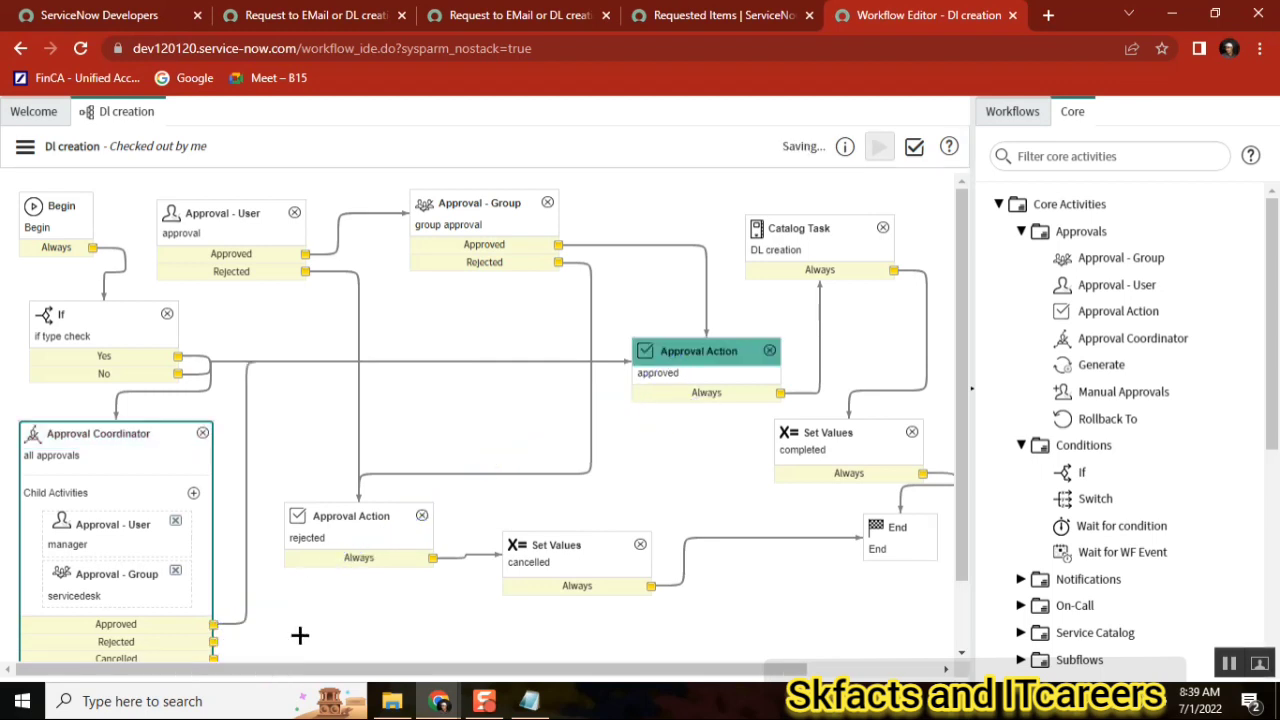
{"action": "left_click_drag", "start_coordinate": [214, 643], "coordinate": [382, 553]}
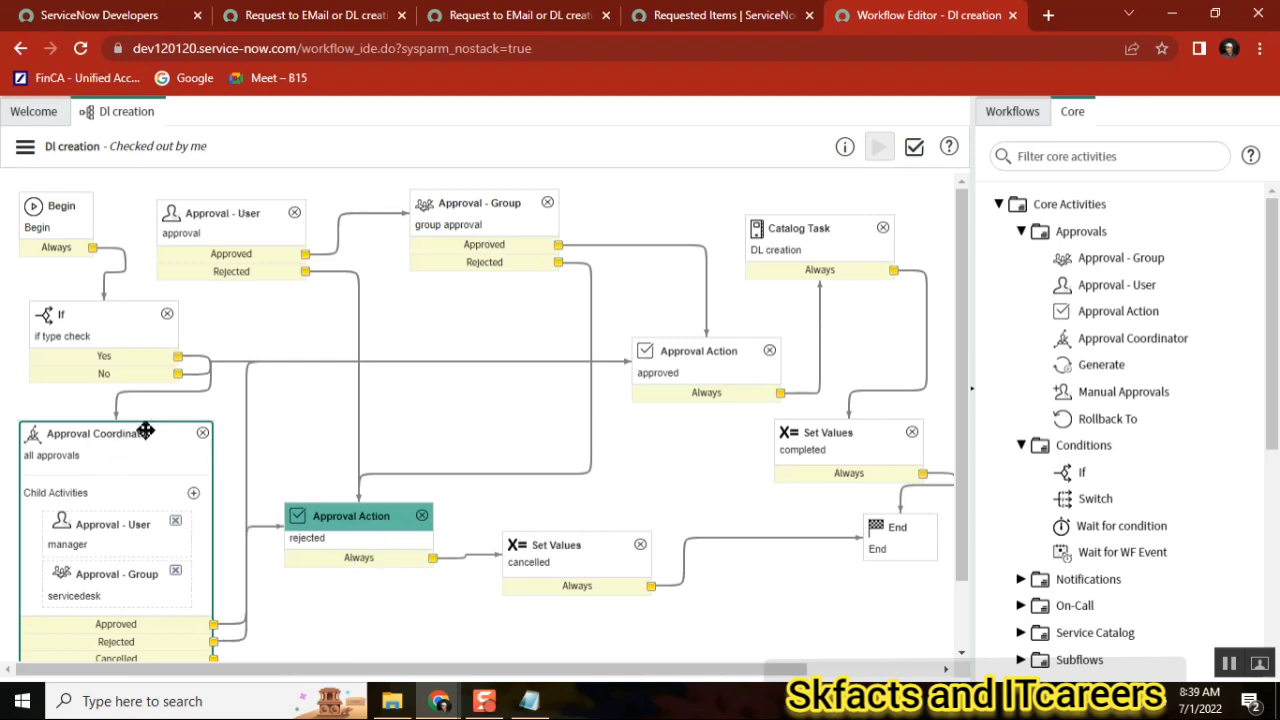
{"action": "left_click_drag", "start_coordinate": [150, 428], "coordinate": [397, 254]}
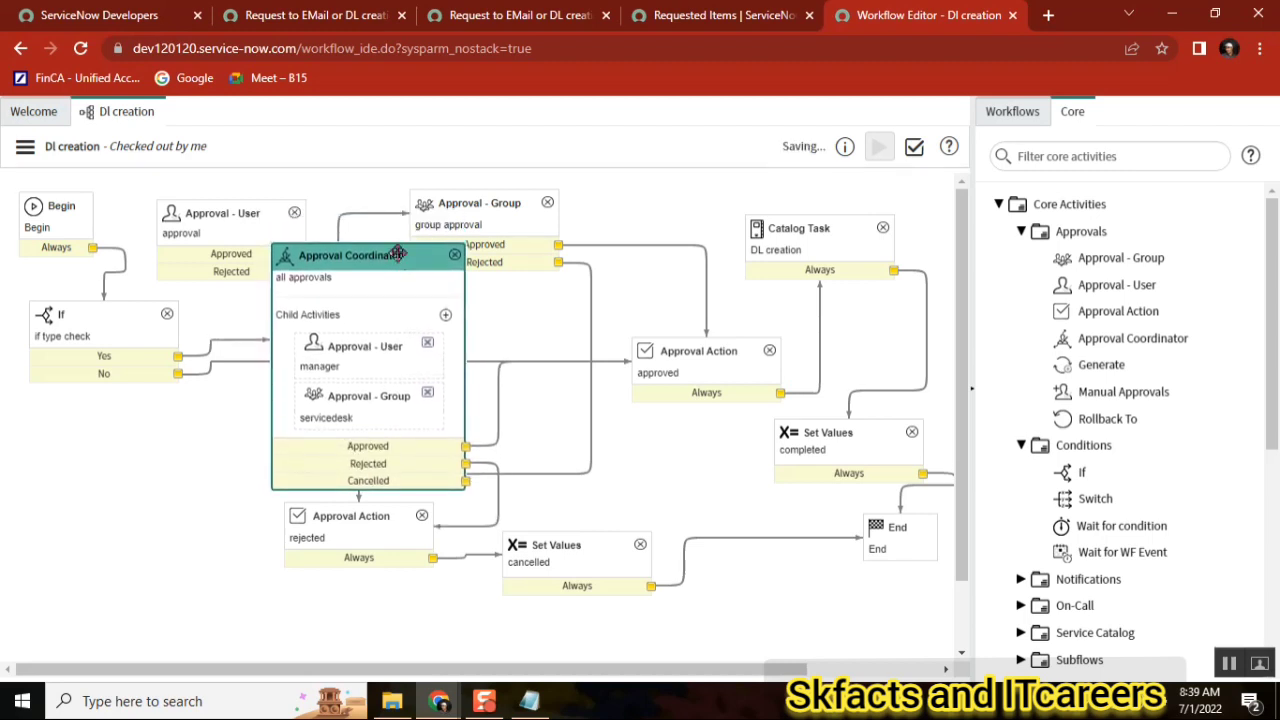
{"action": "left_click", "coordinate": [234, 211]}
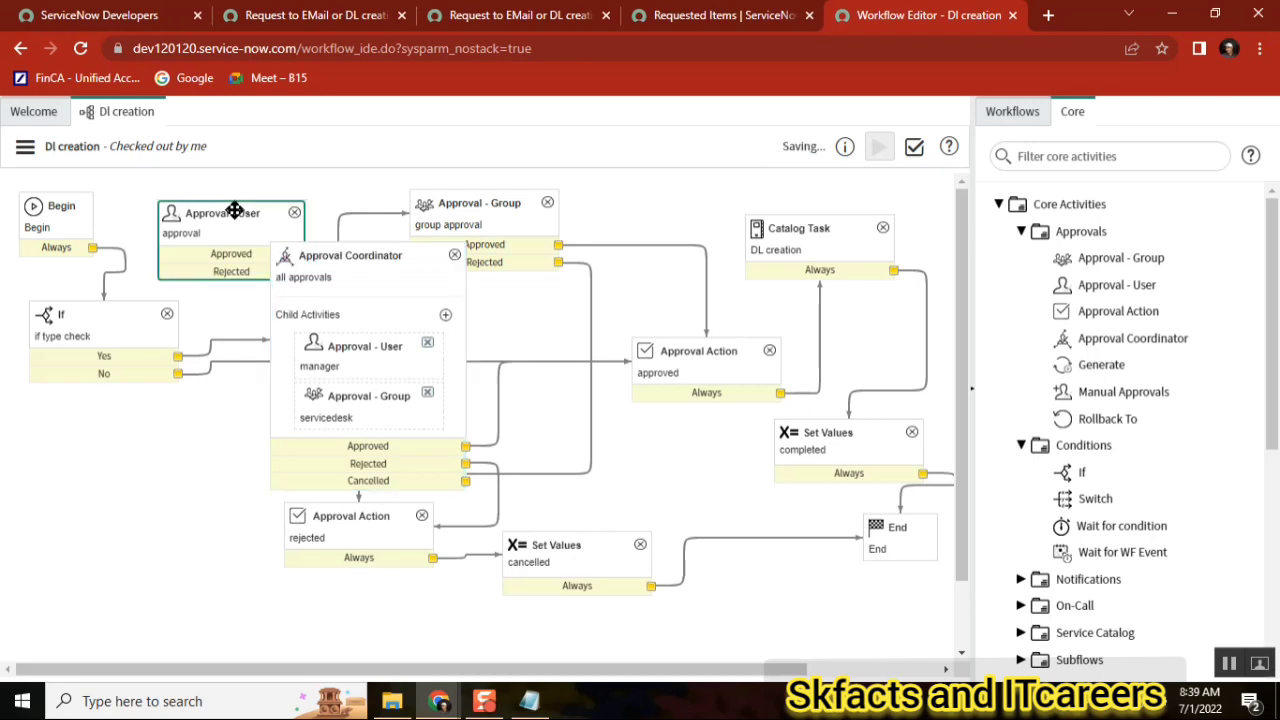
{"action": "left_click", "coordinate": [350, 252]}
- Open the Request to EMail or DL creation catalog item's order form with Try It
{"action": "left_click", "coordinate": [350, 19]}
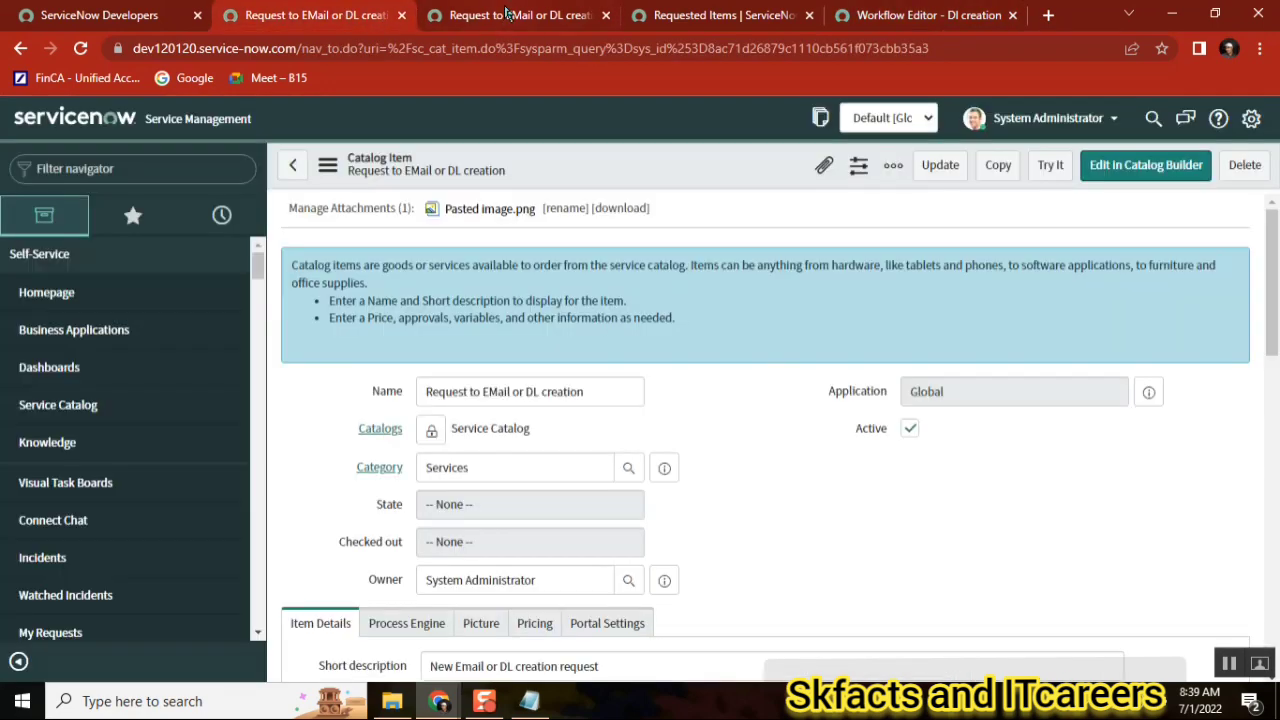
{"action": "left_click", "coordinate": [520, 15]}
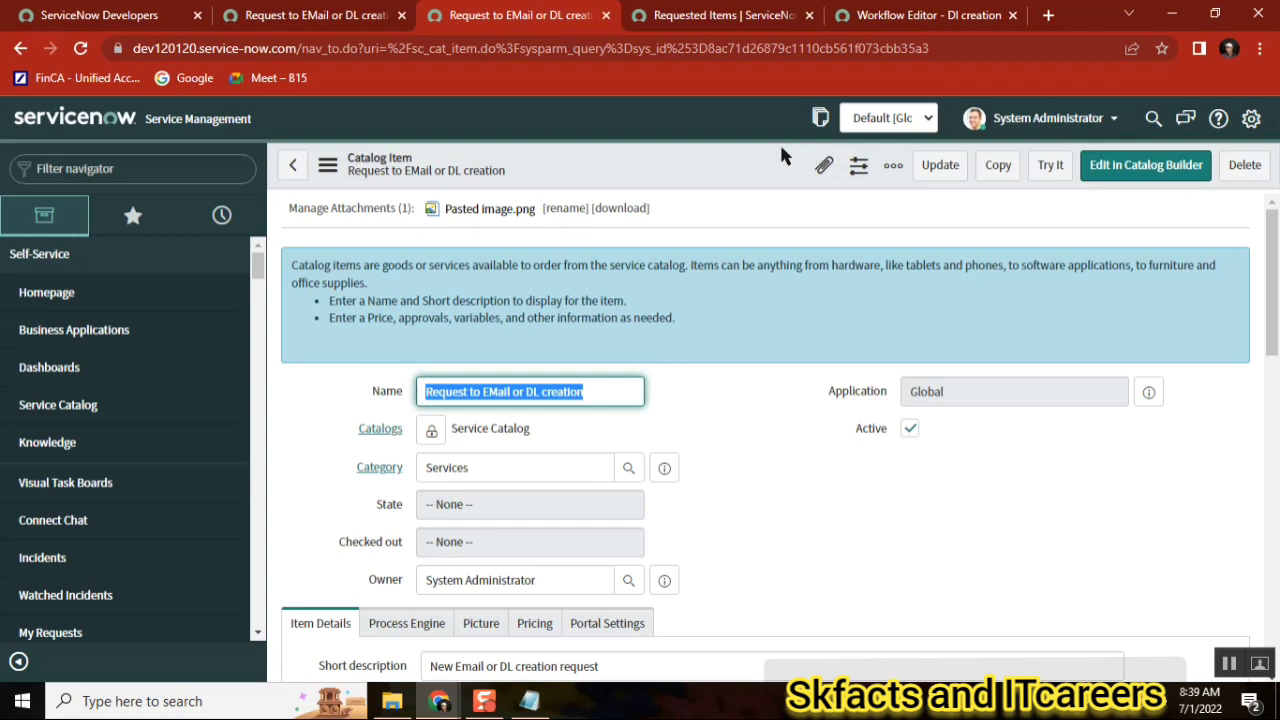
{"action": "left_click", "coordinate": [957, 15]}
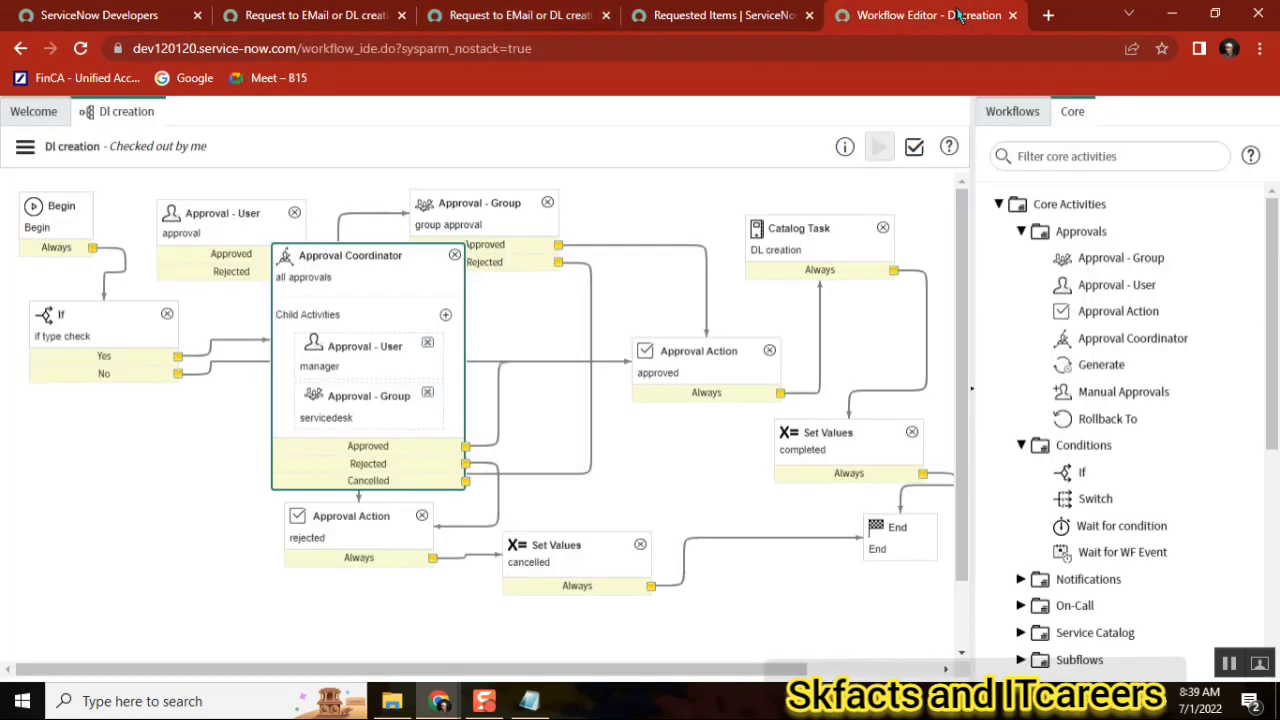
{"action": "left_click", "coordinate": [530, 15]}
{"action": "left_click", "coordinate": [690, 20]}
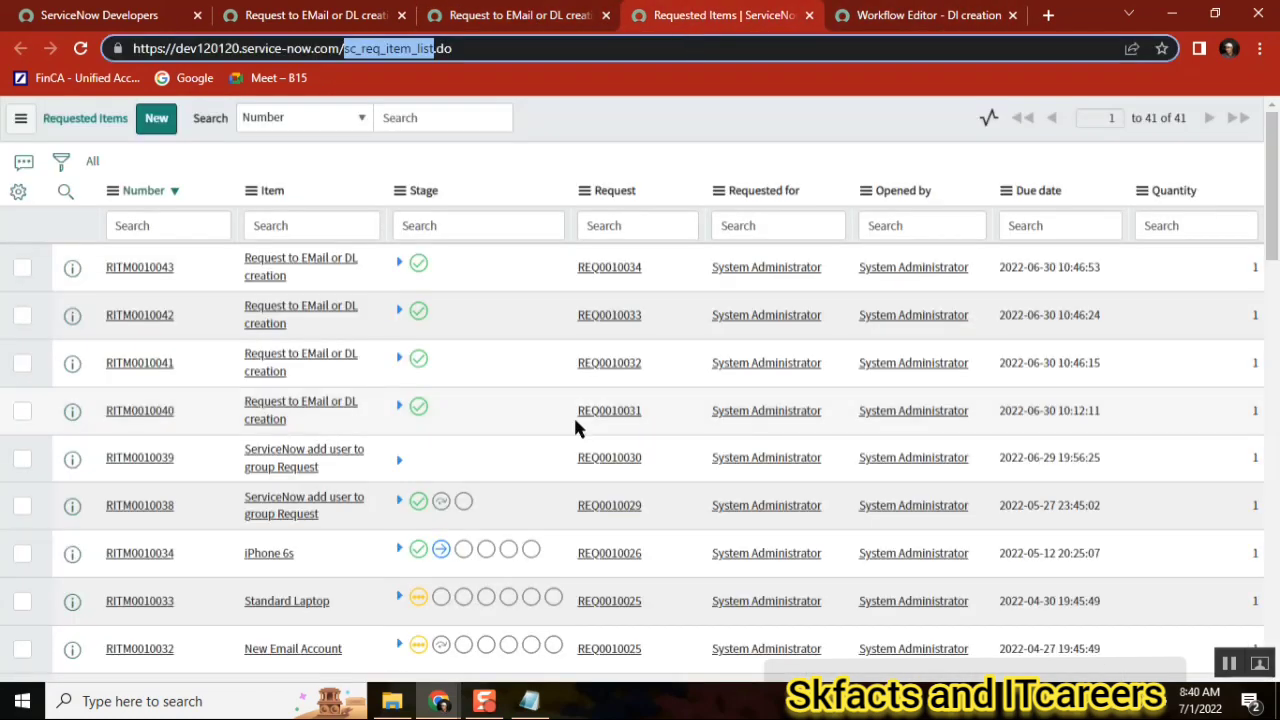
{"action": "left_click", "coordinate": [509, 22]}
{"action": "left_click", "coordinate": [665, 18]}
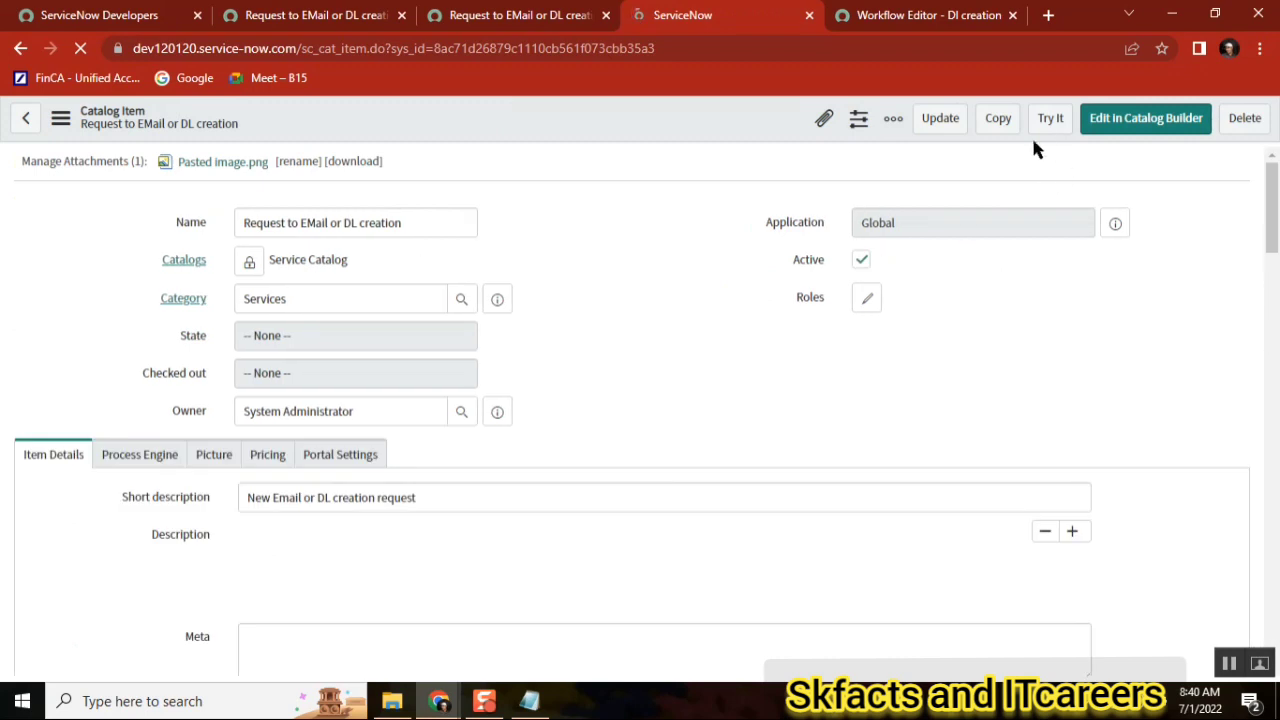
{"action": "left_click", "coordinate": [1049, 120]}
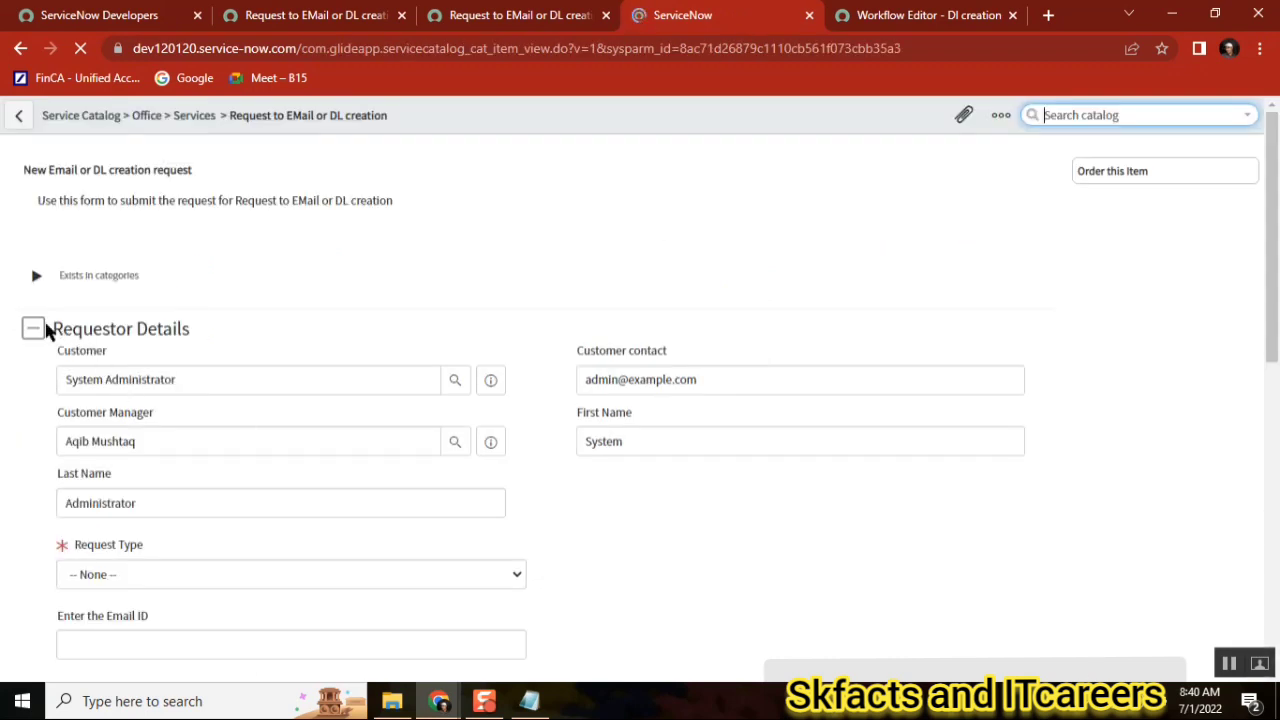
- Order the item with Request Type 'DL request' and open the resulting requested item
{"action": "left_click", "coordinate": [38, 458]}
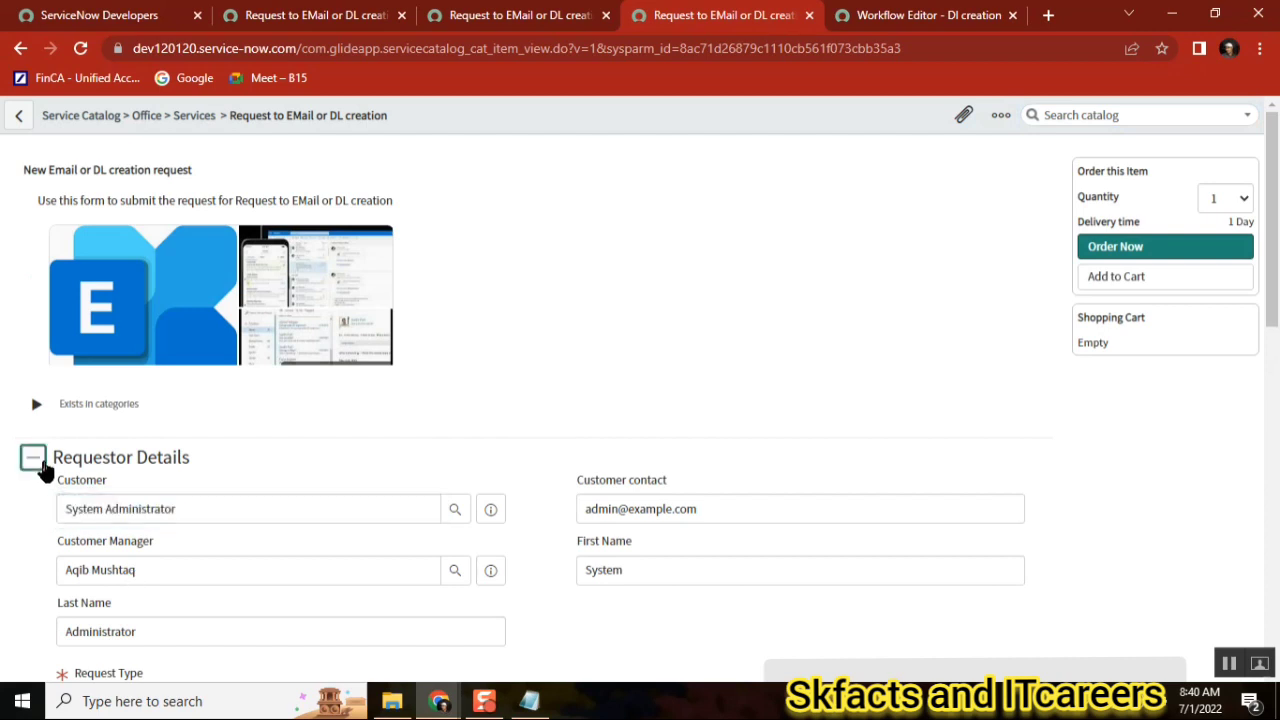
{"action": "left_click", "coordinate": [127, 514]}
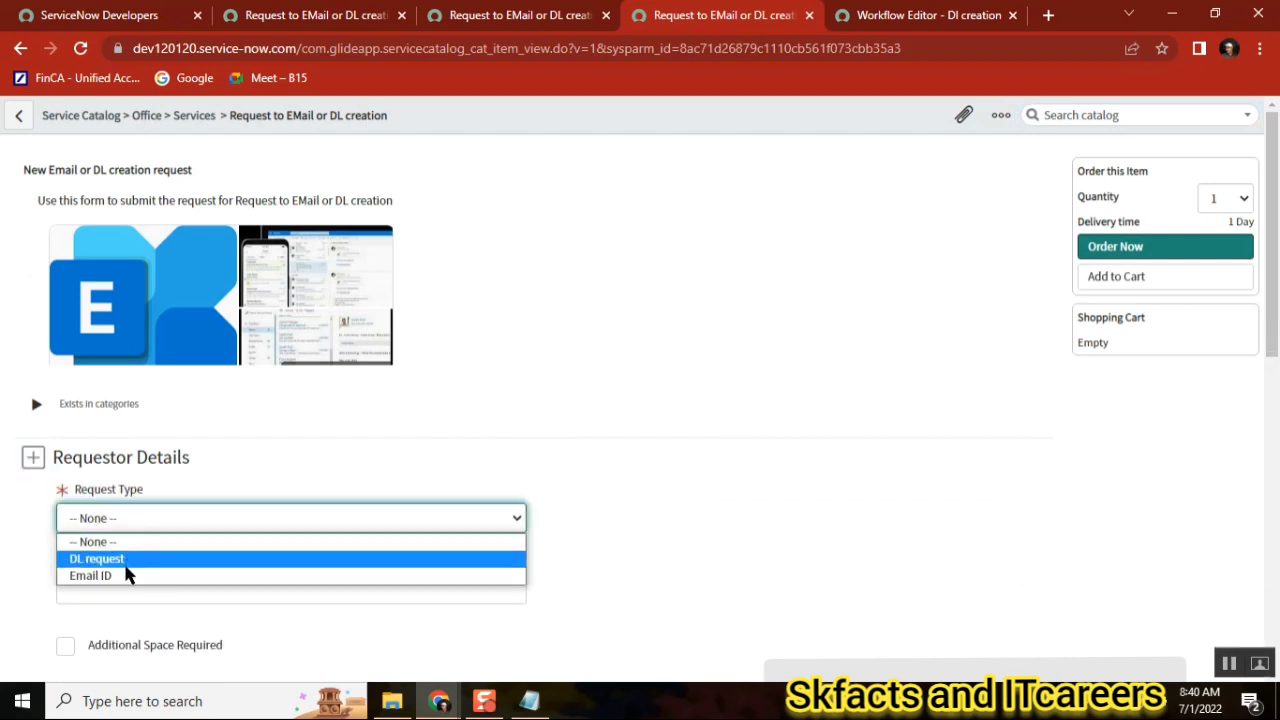
{"action": "left_click", "coordinate": [124, 563]}
{"action": "mouse_move", "coordinate": [1270, 270]}
{"action": "left_mouse_down"}
{"action": "mouse_move", "coordinate": [1270, 593]}
{"action": "mouse_move", "coordinate": [1270, 265]}
{"action": "left_mouse_up"}
{"action": "left_click", "coordinate": [1160, 247]}
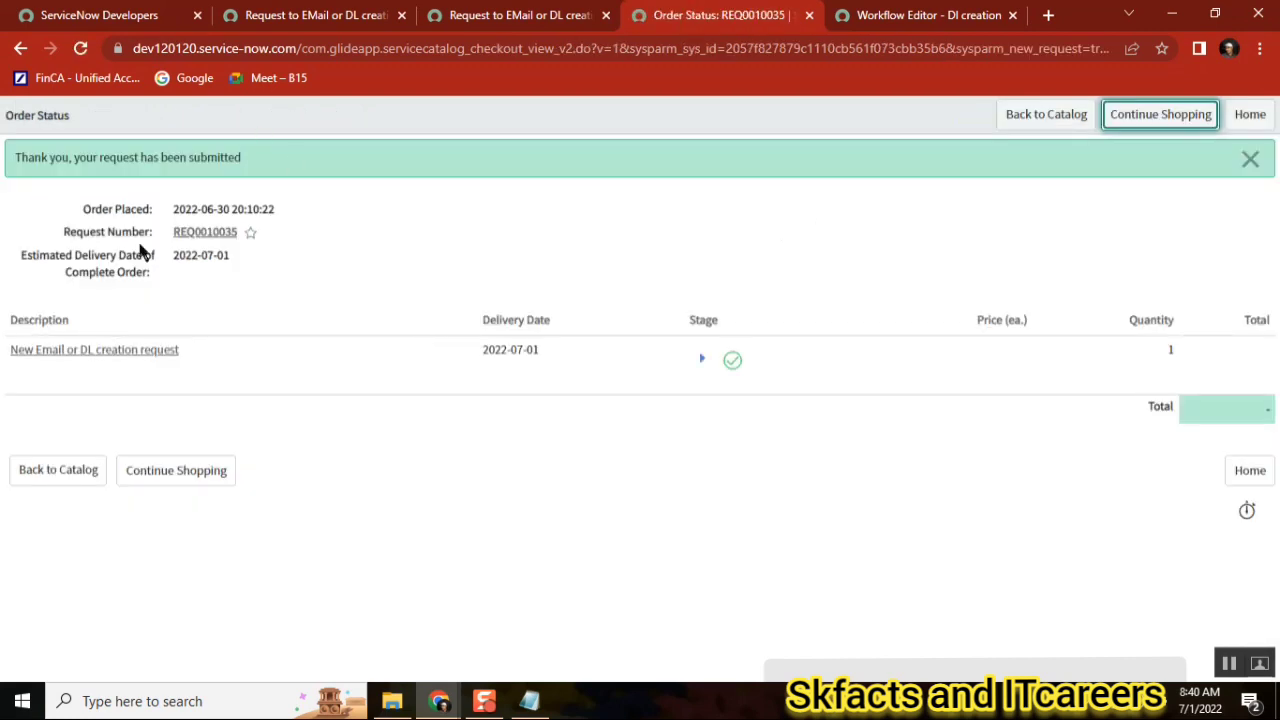
{"action": "left_click", "coordinate": [63, 352]}
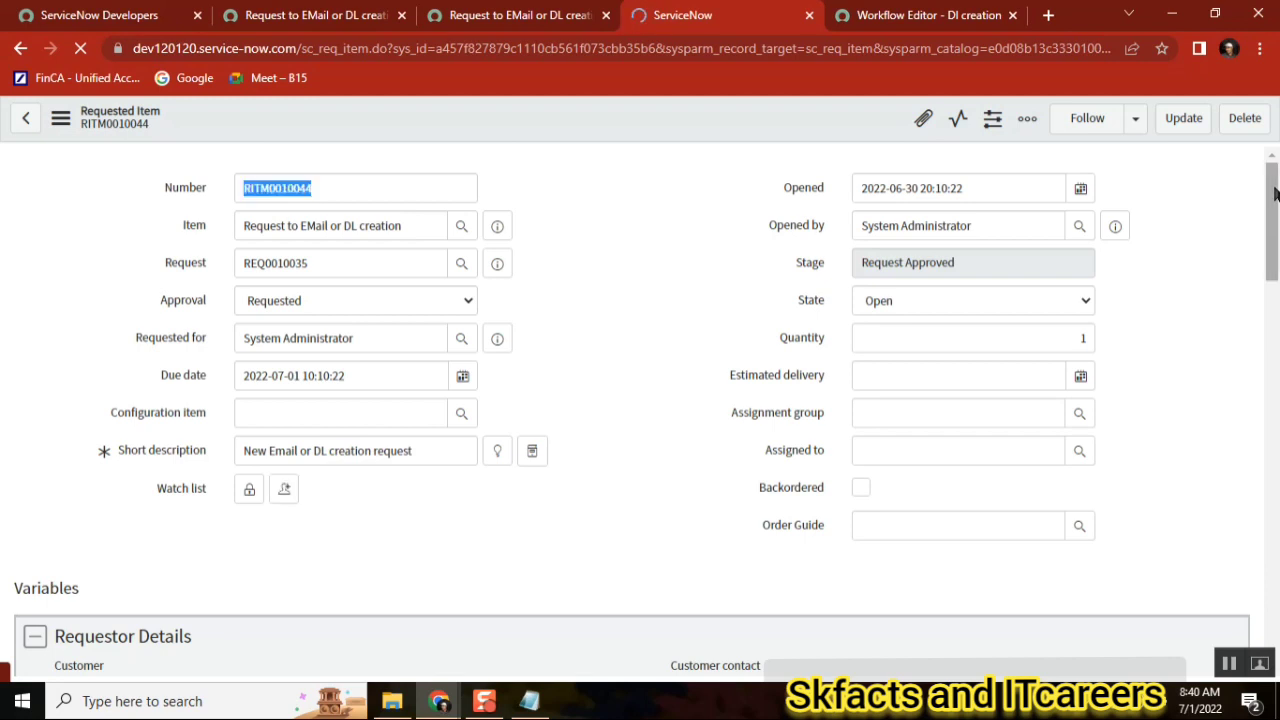
- Review the item's 17 requested approvers, then open its running workflow via Show Workflow
{"action": "left_click_drag", "start_coordinate": [1273, 192], "coordinate": [1273, 572]}
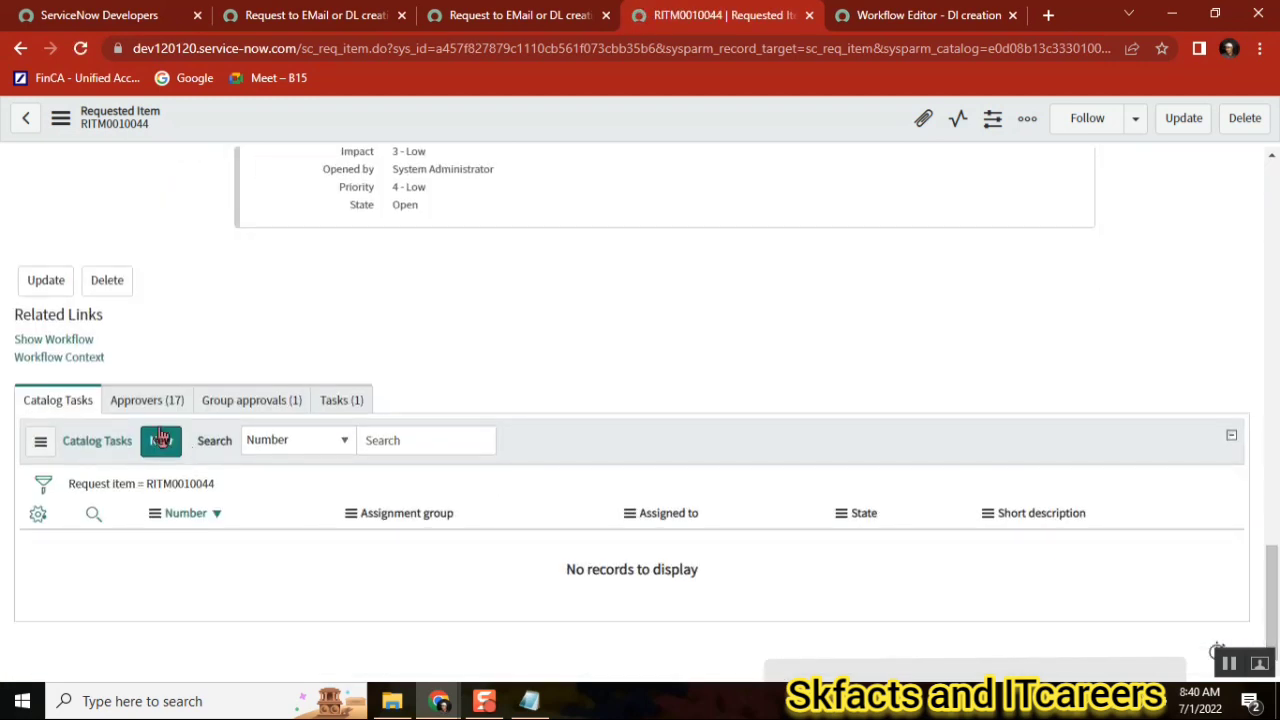
{"action": "left_click", "coordinate": [140, 403]}
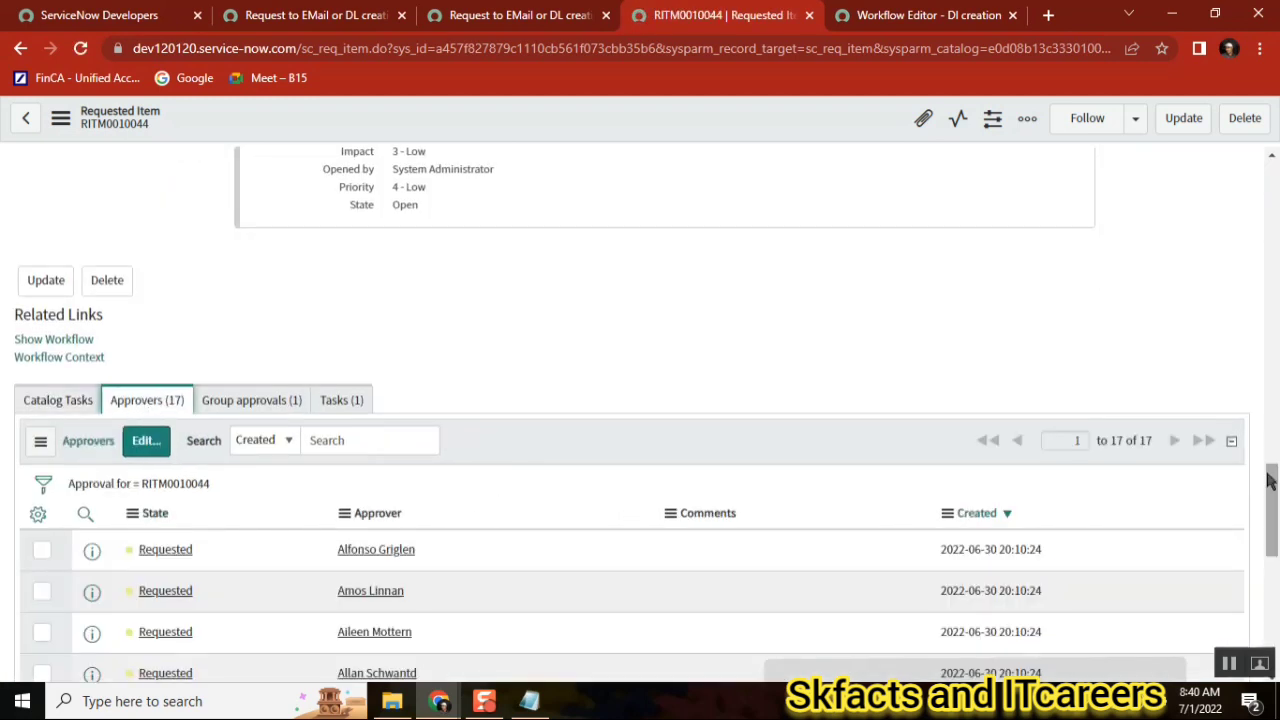
{"action": "left_click_drag", "start_coordinate": [1274, 480], "coordinate": [1274, 640]}
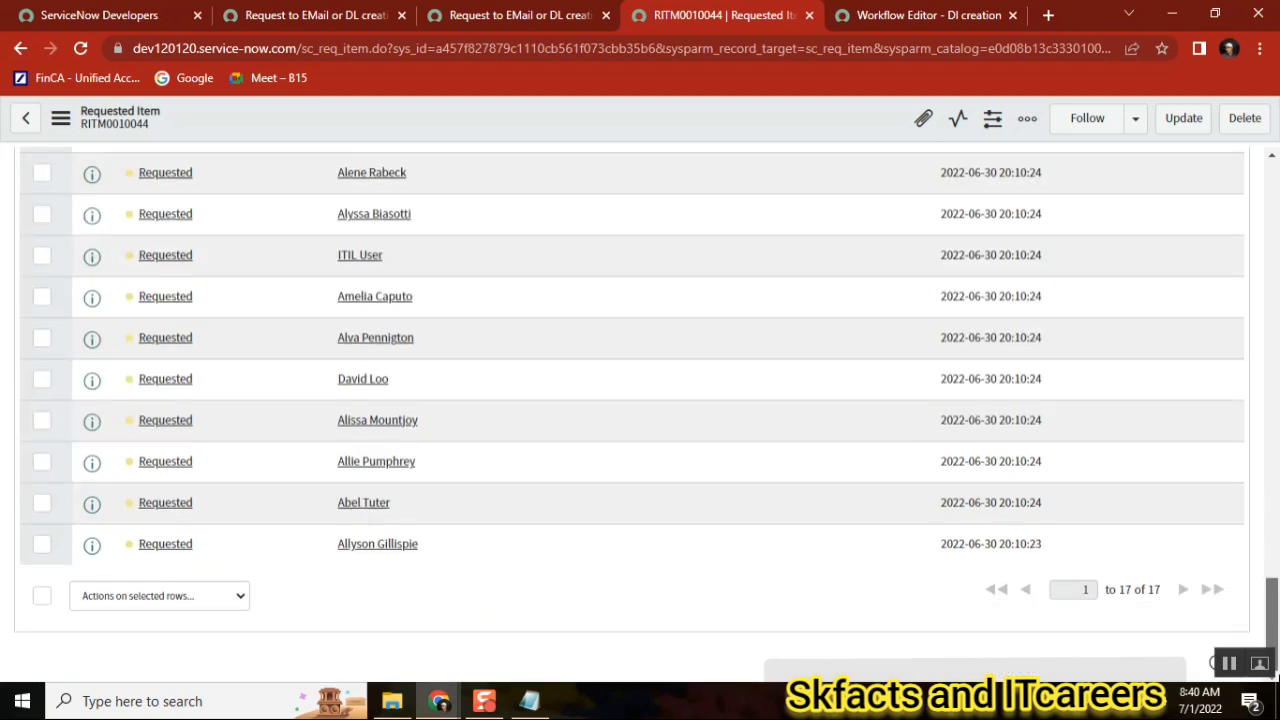
{"action": "double_click", "coordinate": [355, 502]}
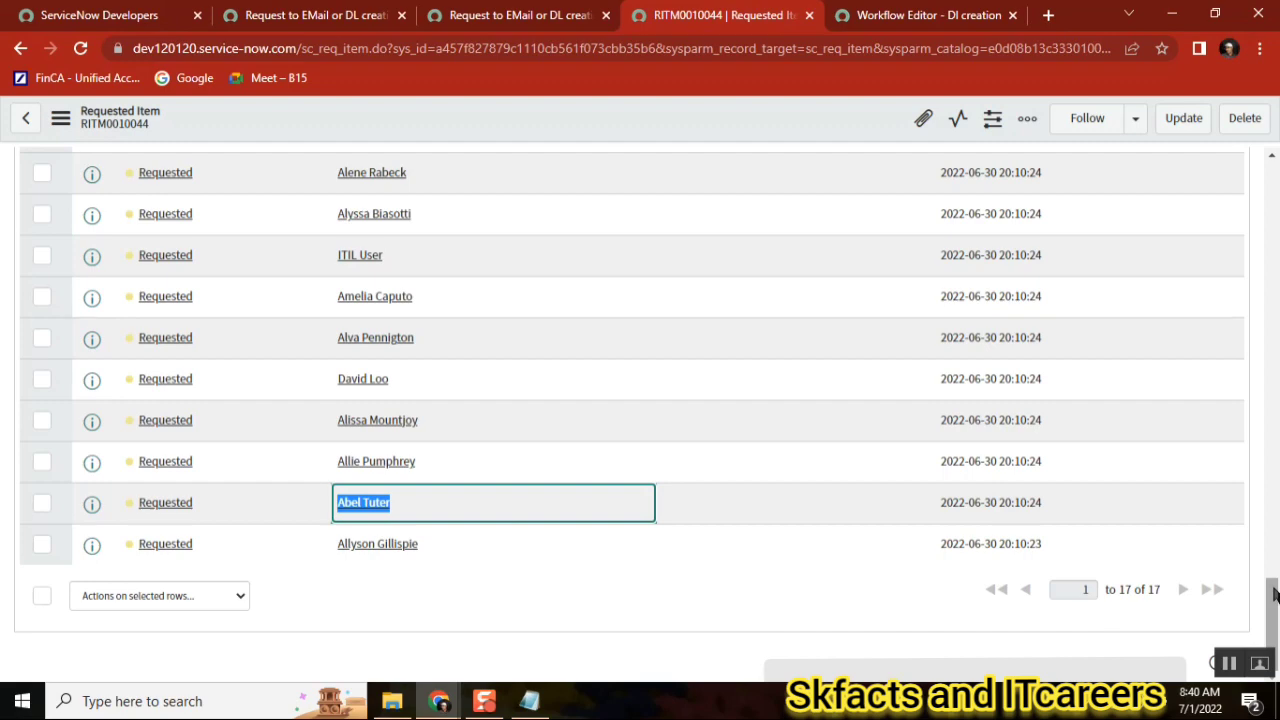
{"action": "left_click_drag", "start_coordinate": [1274, 594], "coordinate": [1274, 500]}
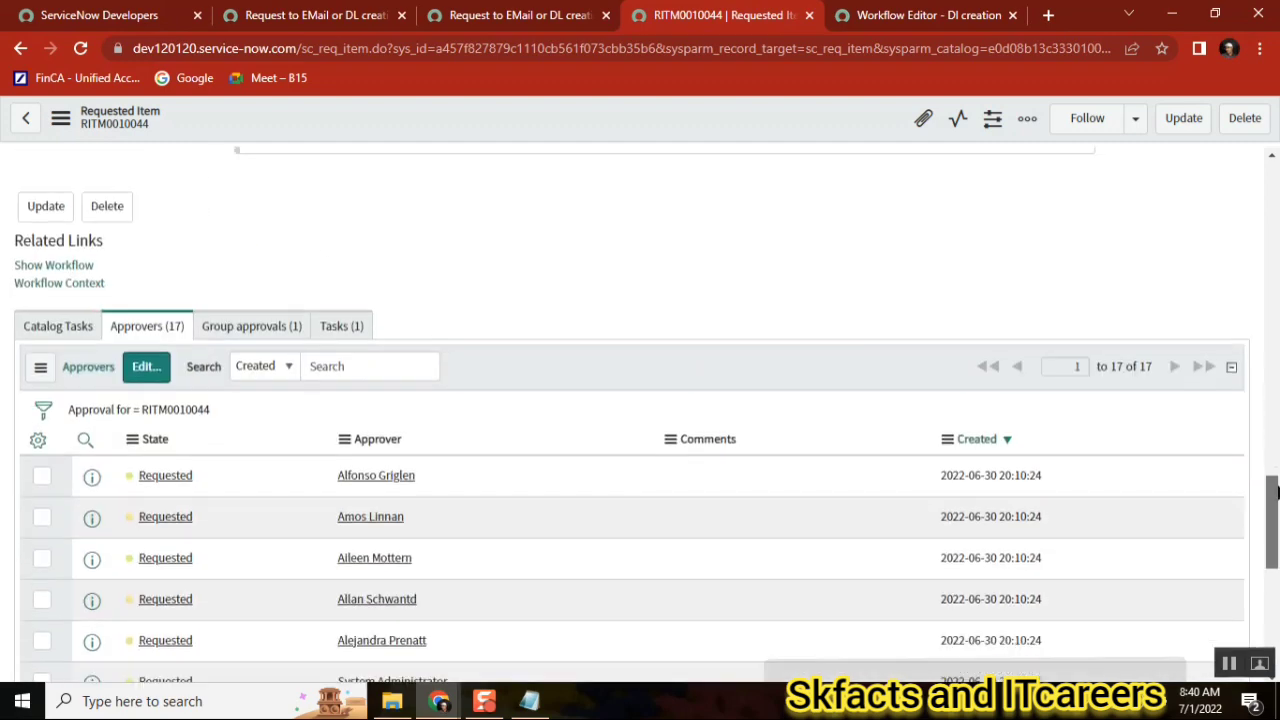
{"action": "left_click", "coordinate": [60, 266]}
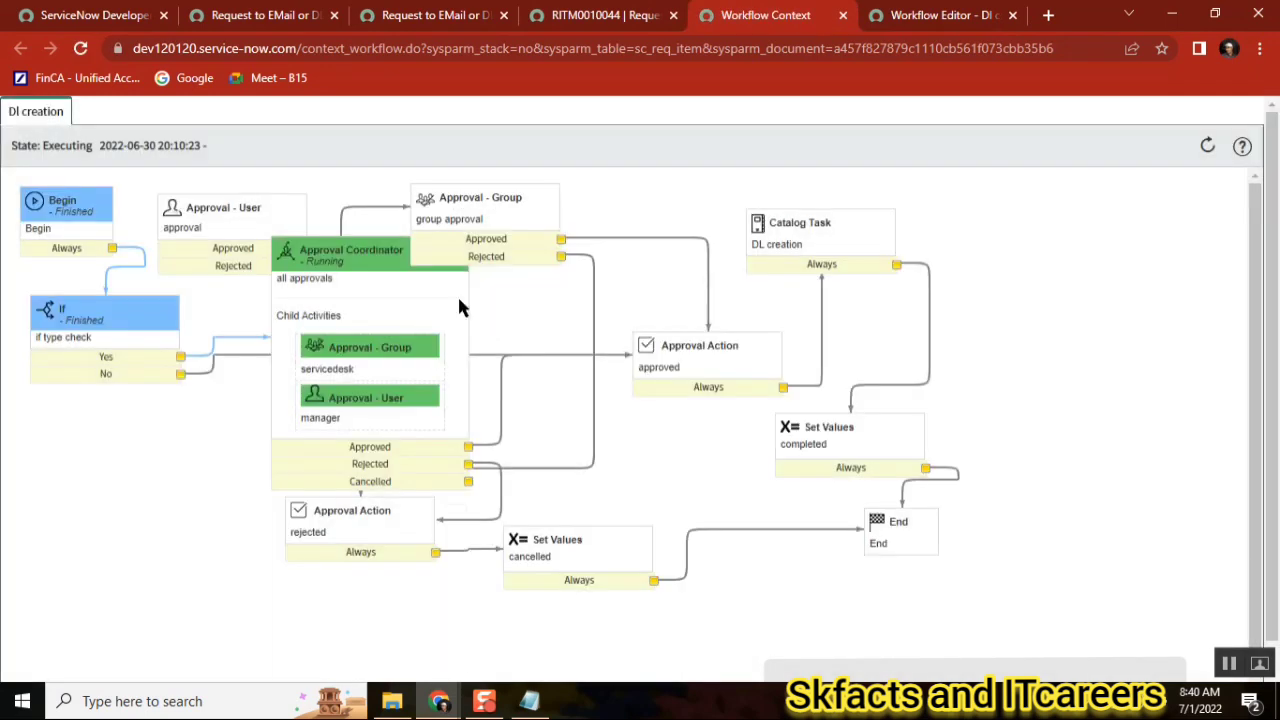
- Reject one pending approval on the RITM and view the workflow context finishing along the rejected path
{"action": "mouse_move", "coordinate": [459, 307]}
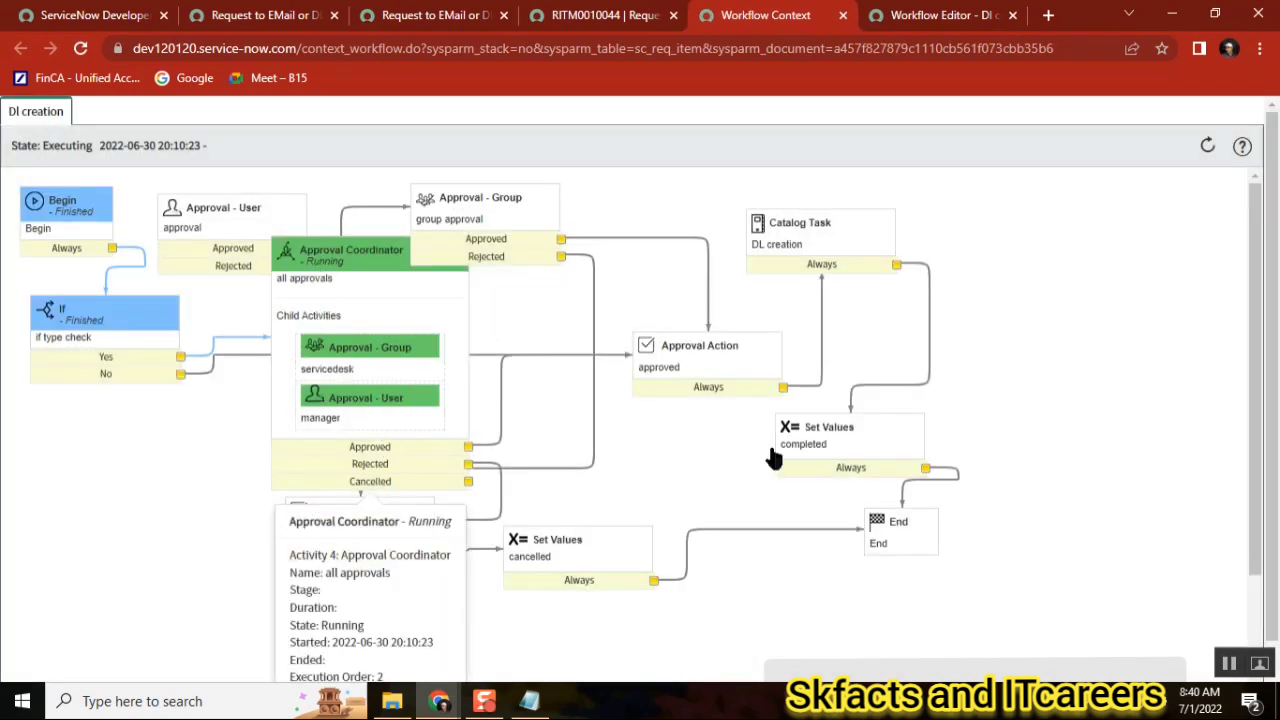
{"action": "left_click", "coordinate": [605, 18]}
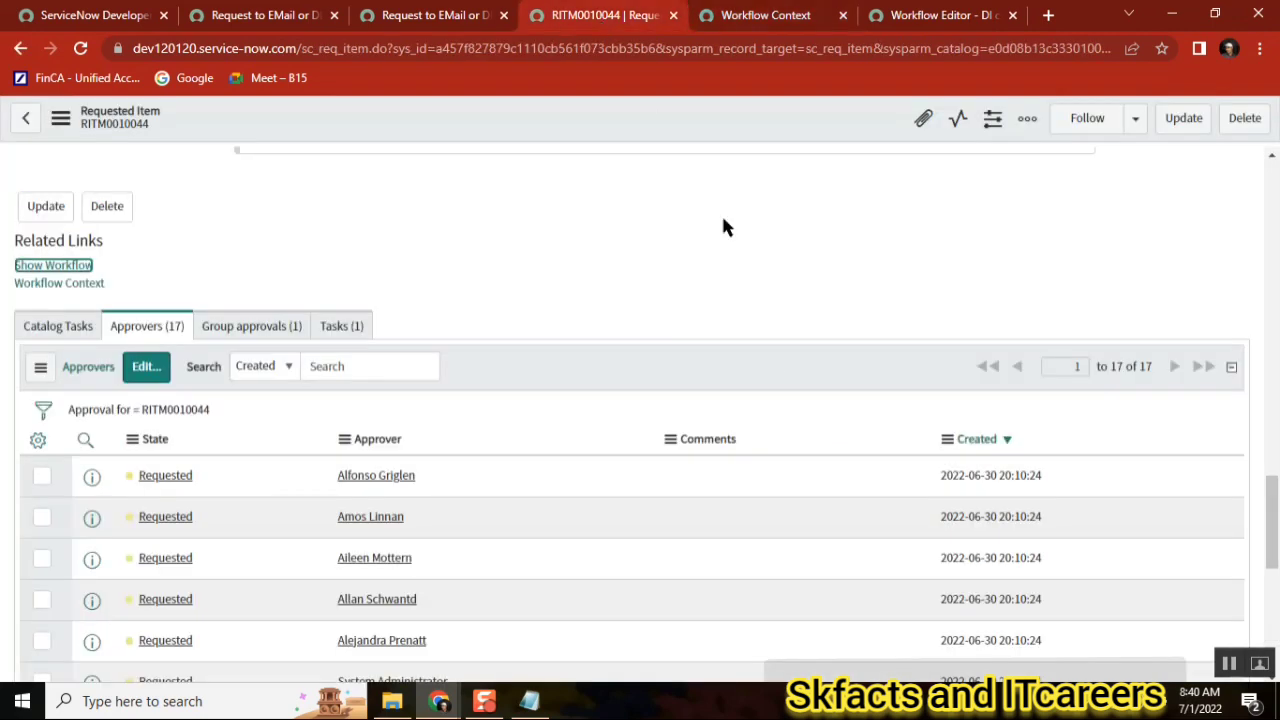
{"action": "right_click", "coordinate": [356, 476]}
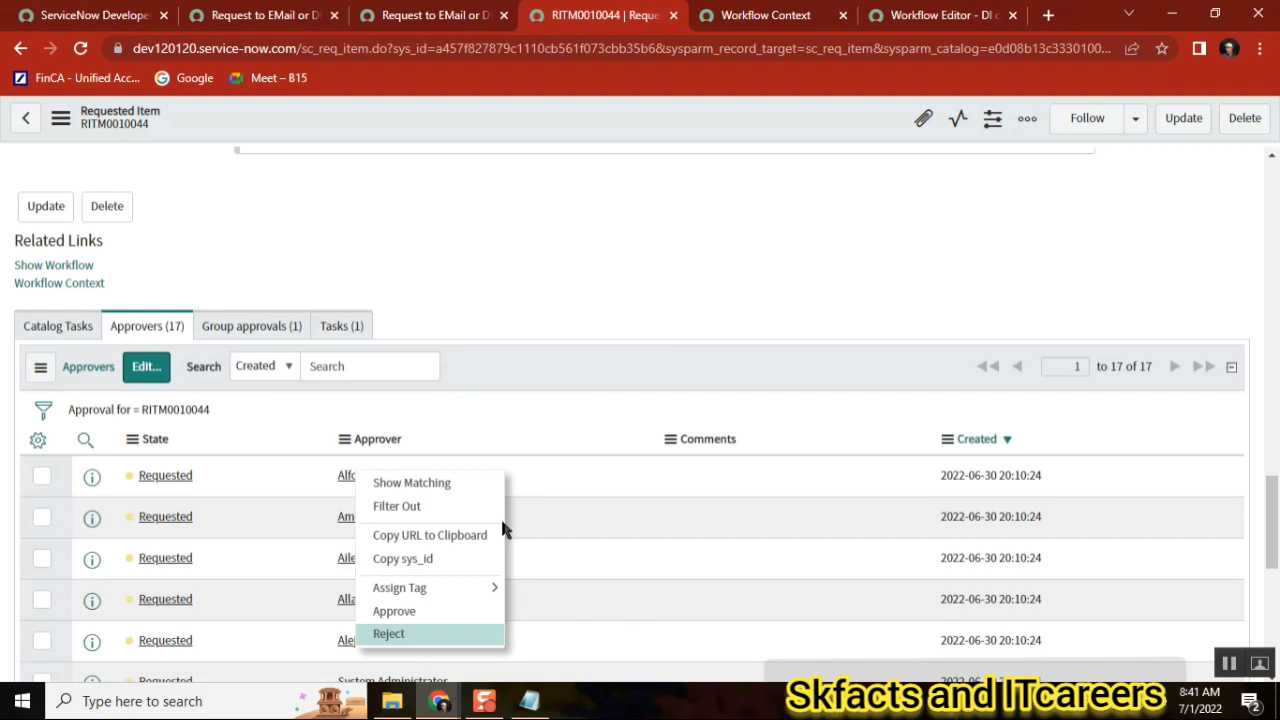
{"action": "left_click", "coordinate": [755, 22]}
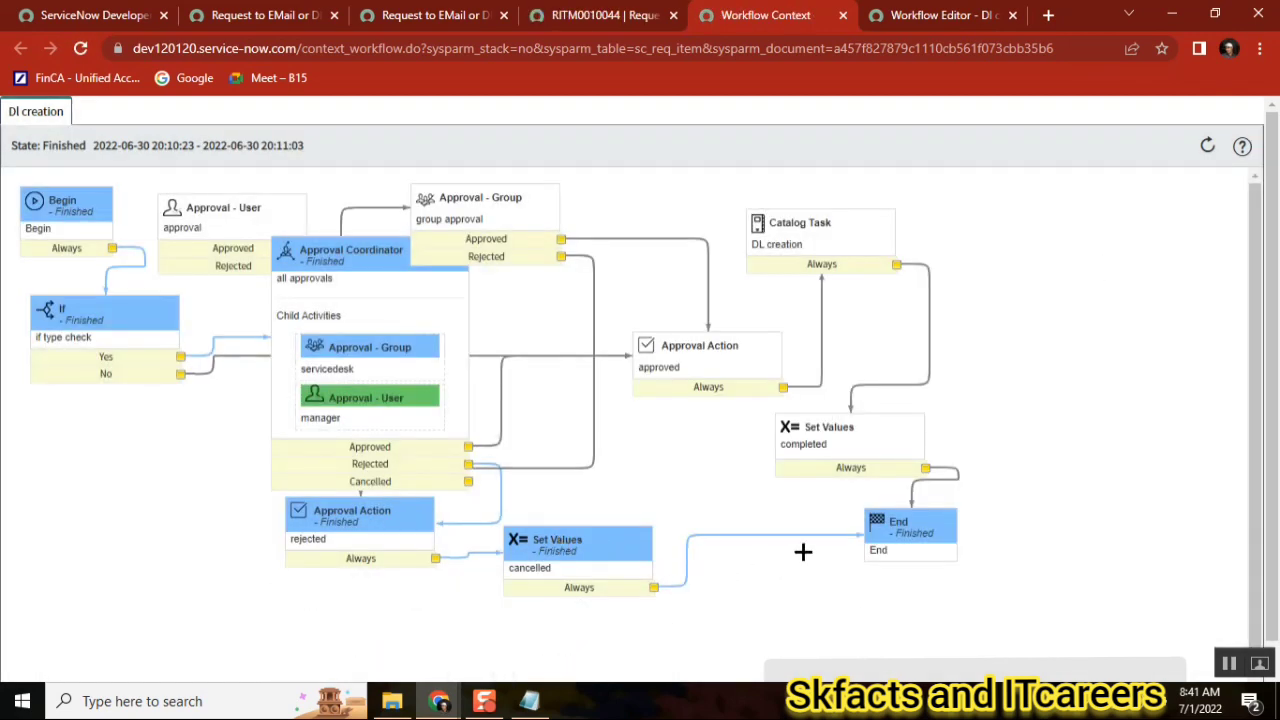
- Check the RITM shows Rejected and Closed Incomplete, then close the RITM and Workflow Context tabs
{"action": "mouse_move", "coordinate": [938, 545]}
{"action": "left_click", "coordinate": [592, 17]}
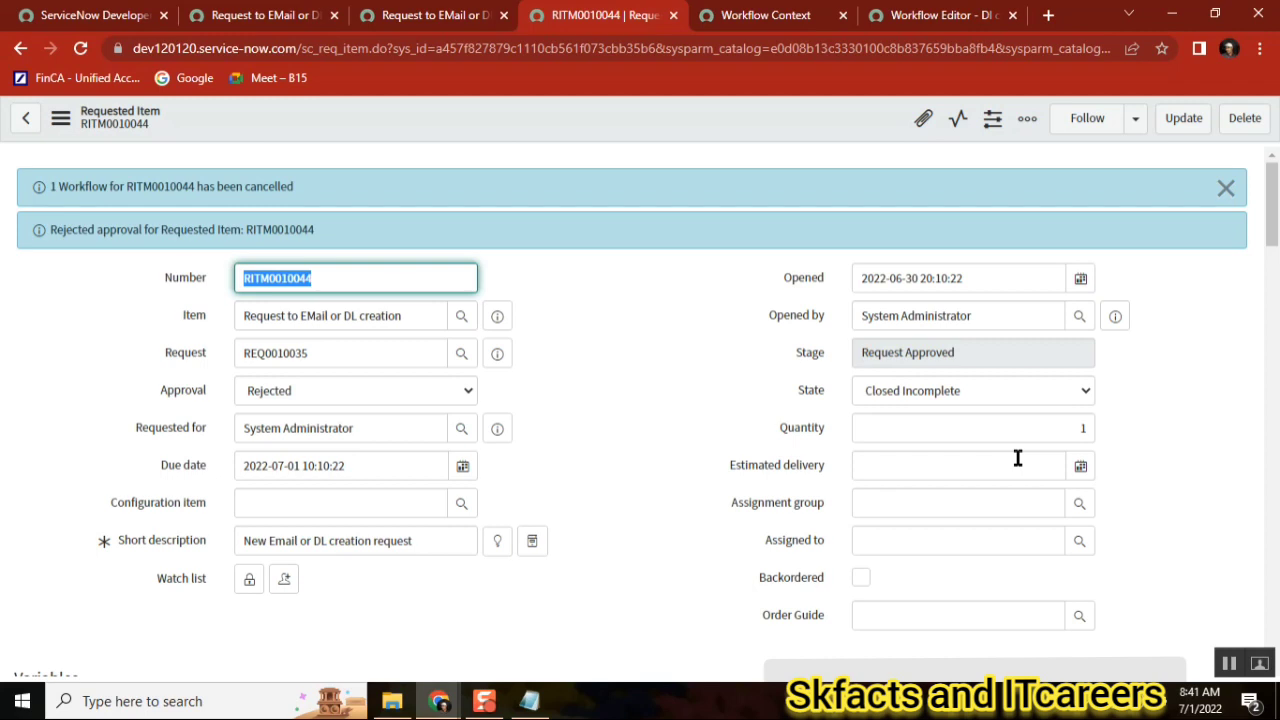
{"action": "left_click", "coordinate": [673, 15]}
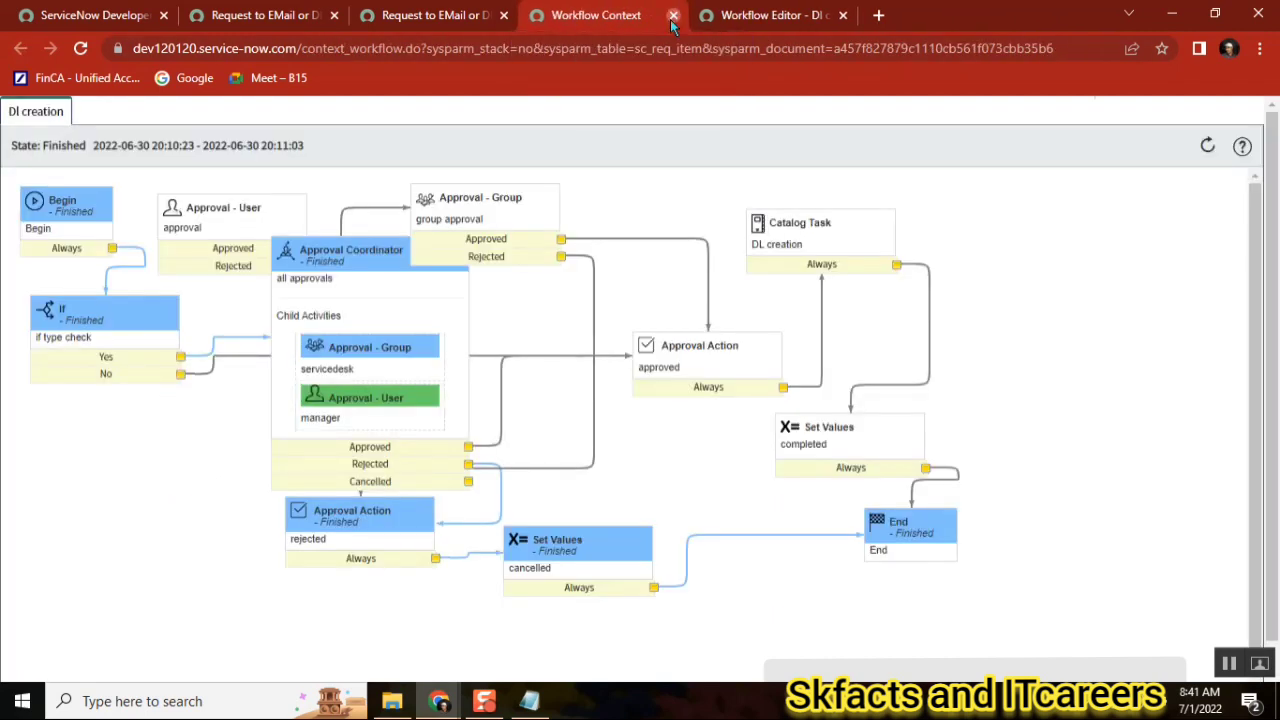
{"action": "left_click", "coordinate": [673, 15]}
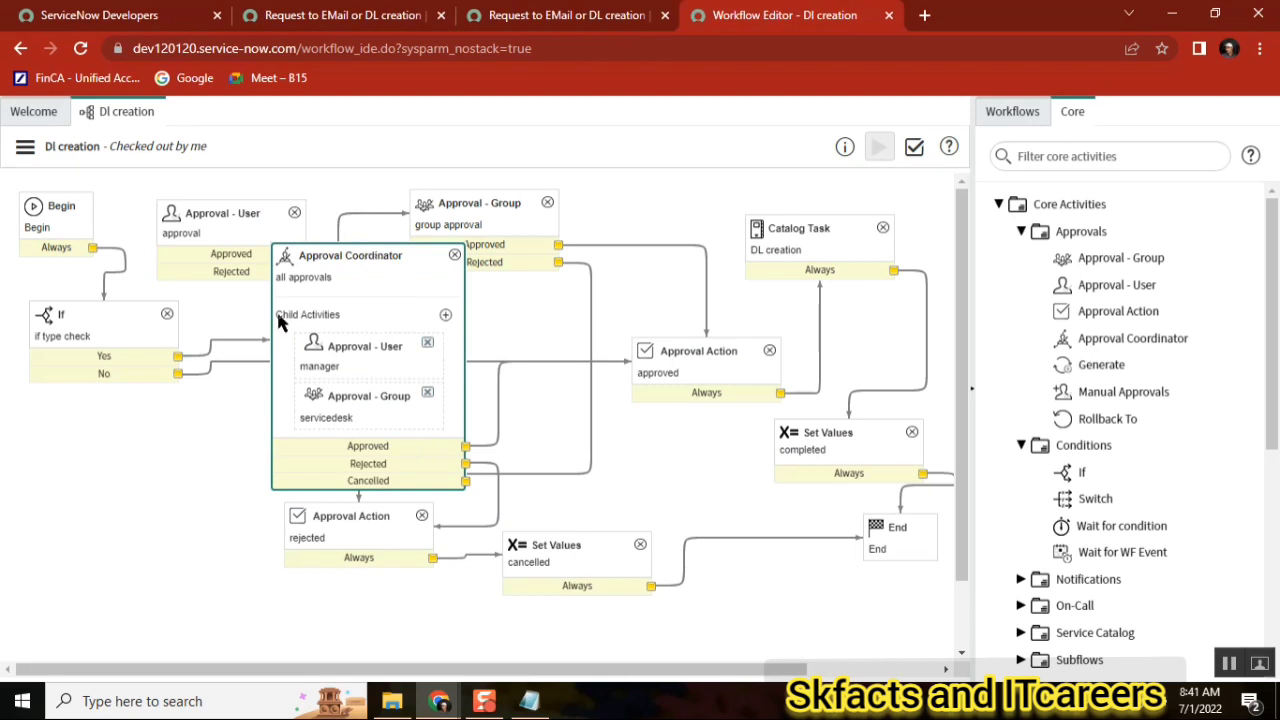